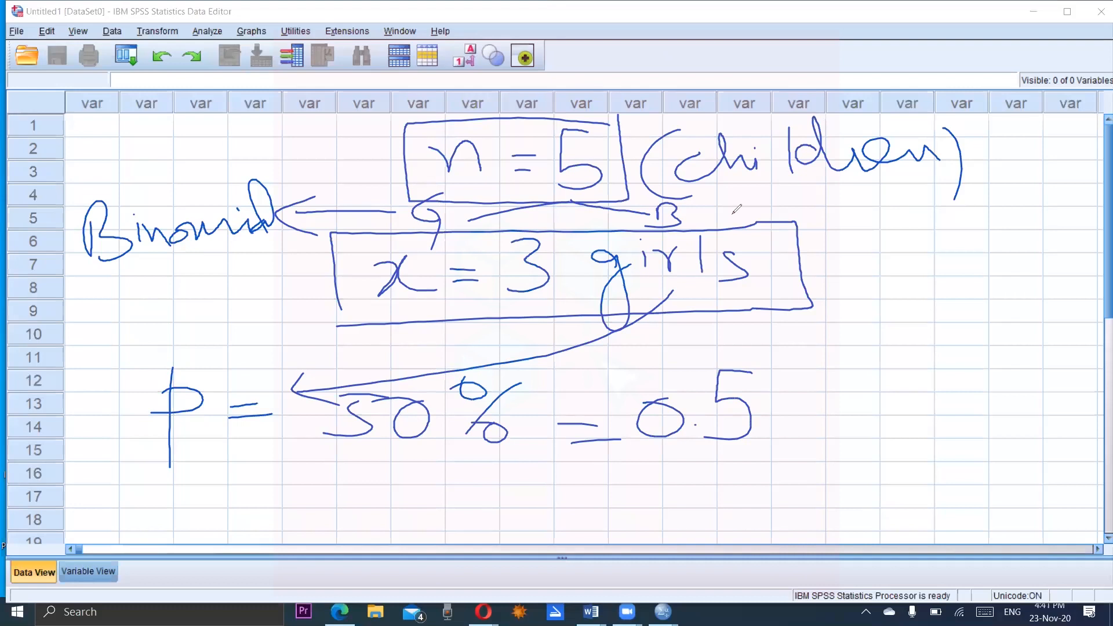
Handwrite the annotation "q = 1 − p = 1 − 0.5 = 0.5" below the handwritten line for p
mouse_move(156, 477)
mouse_down()
mouse_move(173, 516)
mouse_move(186, 479)
mouse_move(231, 487)
mouse_up()
mouse_move(201, 494)
mouse_down()
mouse_move(317, 486)
mouse_move(345, 508)
mouse_move(335, 495)
mouse_move(400, 487)
mouse_up()
mouse_move(379, 501)
mouse_down()
mouse_move(446, 507)
mouse_move(519, 482)
mouse_move(562, 486)
mouse_move(559, 505)
mouse_up()
drag(621, 491, 642, 497)
mouse_move(670, 479)
mouse_down()
mouse_move(661, 493)
mouse_move(671, 483)
mouse_up()
click(700, 492)
mouse_move(737, 471)
mouse_down()
mouse_move(717, 470)
mouse_move(726, 488)
mouse_move(716, 504)
mouse_up()
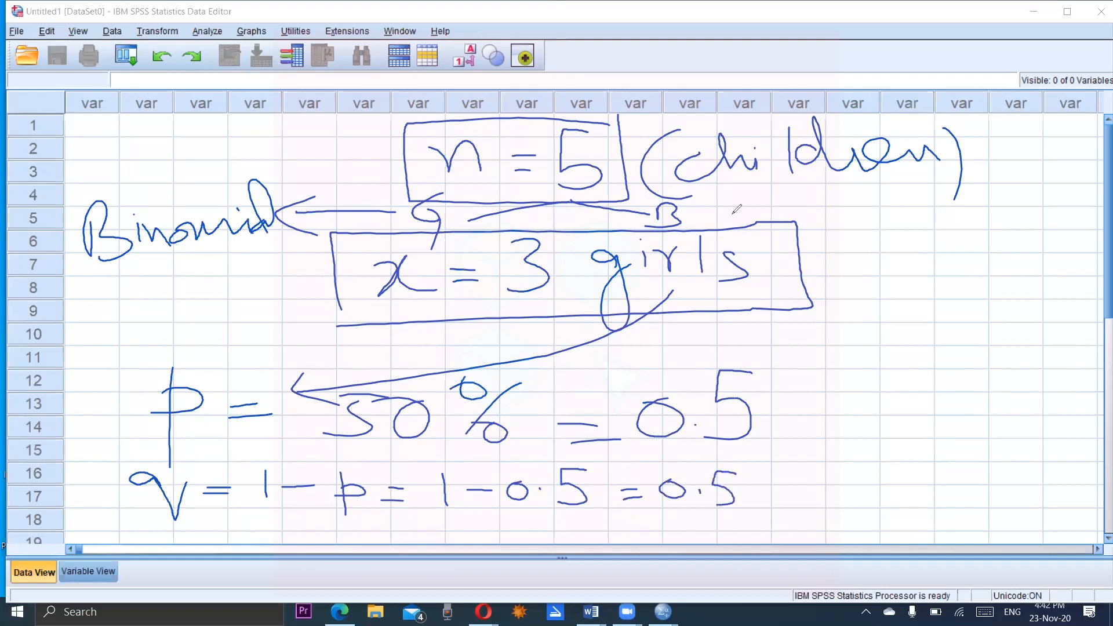
Circle the 3, tick n, p and q, and underline their values in red on the handwritten notes, and erase all annotations
mouse_move(552, 238)
mouse_down()
mouse_move(546, 250)
mouse_move(564, 233)
mouse_move(571, 240)
mouse_move(501, 232)
mouse_up()
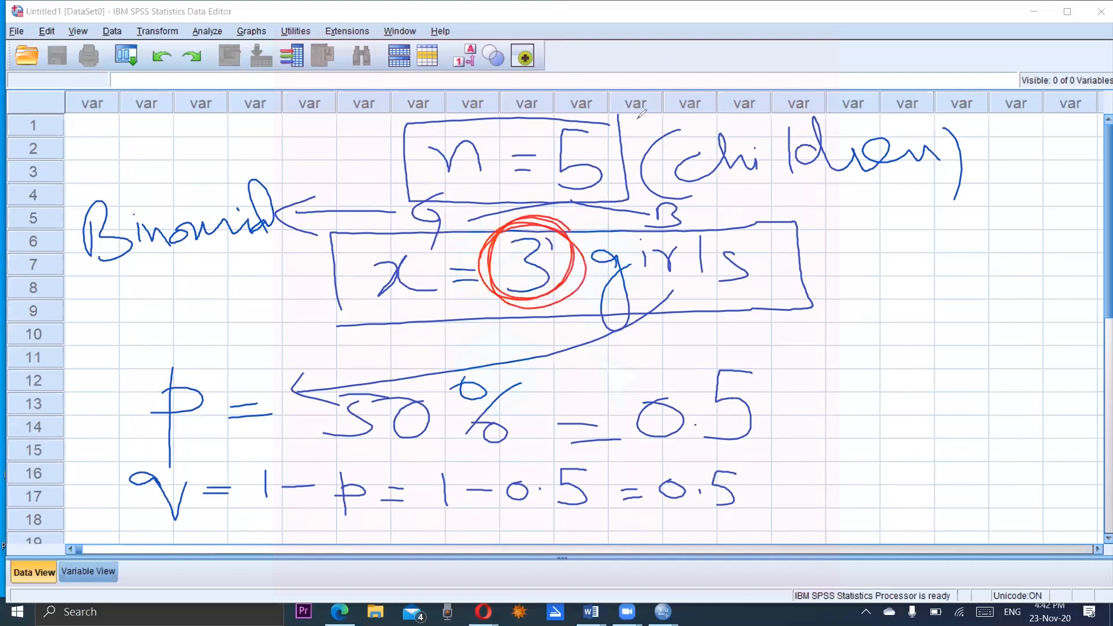
drag(330, 156, 394, 126)
drag(99, 394, 183, 331)
drag(78, 490, 162, 429)
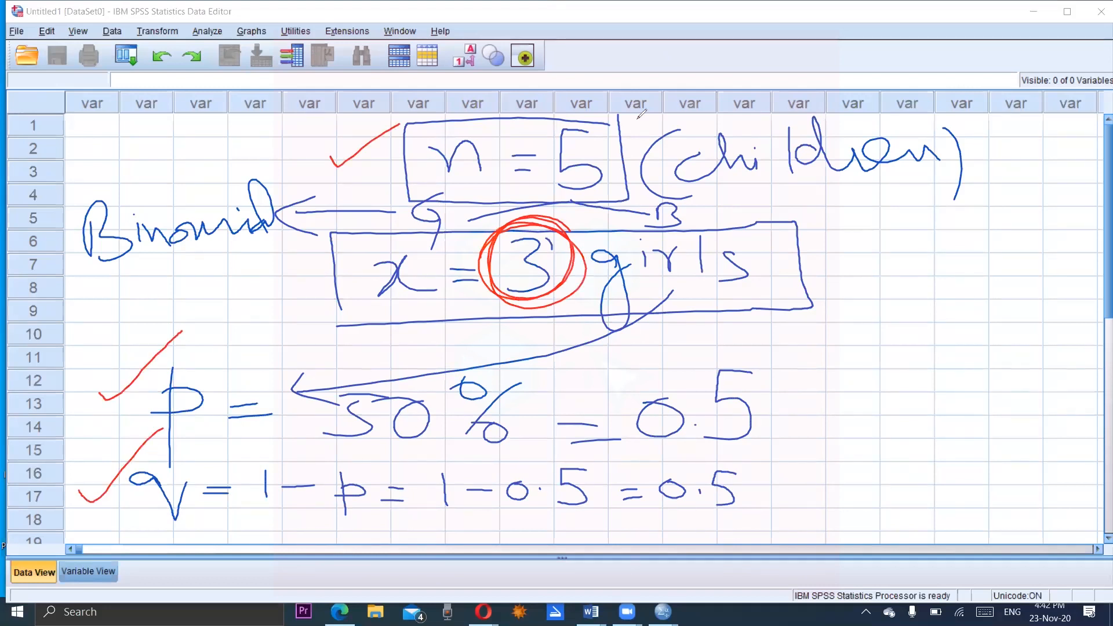
drag(395, 190, 632, 197)
drag(292, 449, 532, 460)
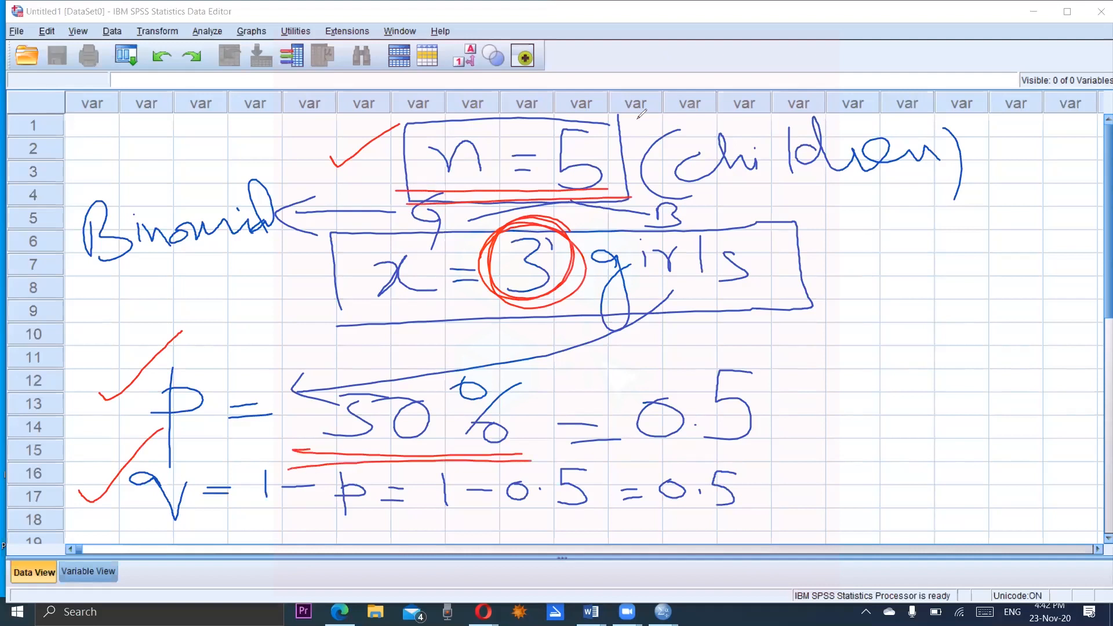
mouse_move(383, 392)
mouse_down()
mouse_move(349, 392)
mouse_move(363, 437)
mouse_move(343, 436)
mouse_up()
drag(628, 448, 792, 450)
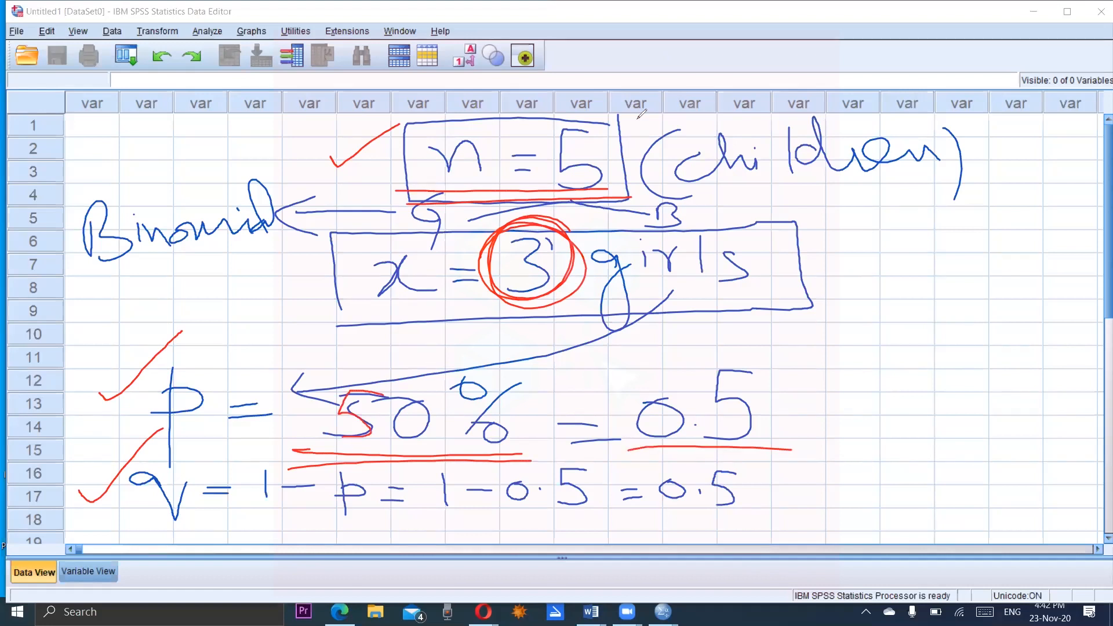
drag(107, 534, 366, 529)
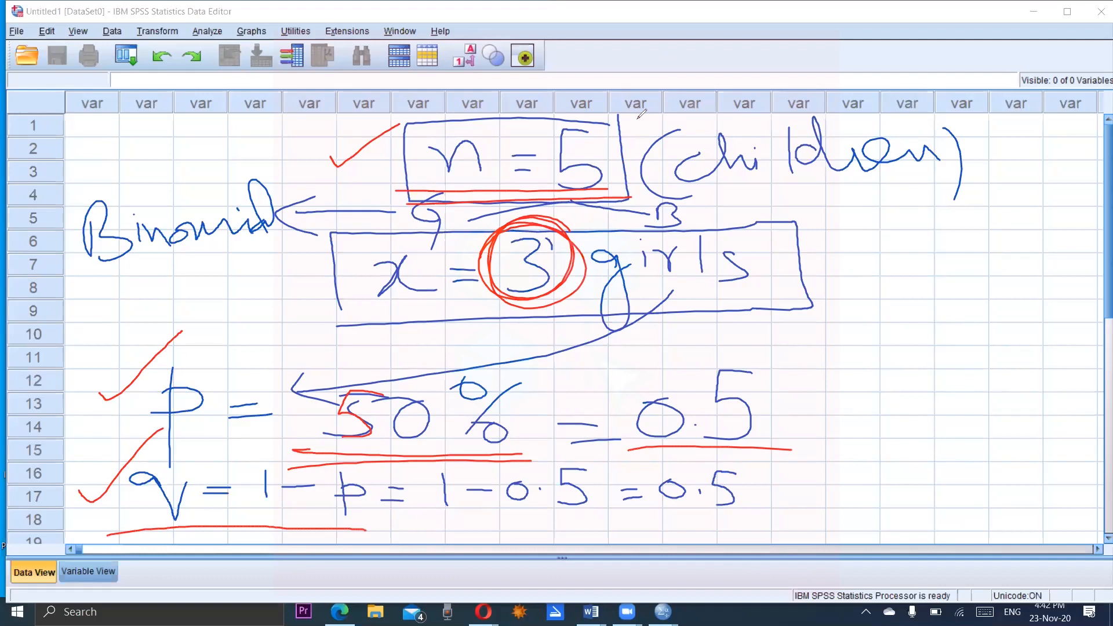
drag(642, 506, 790, 523)
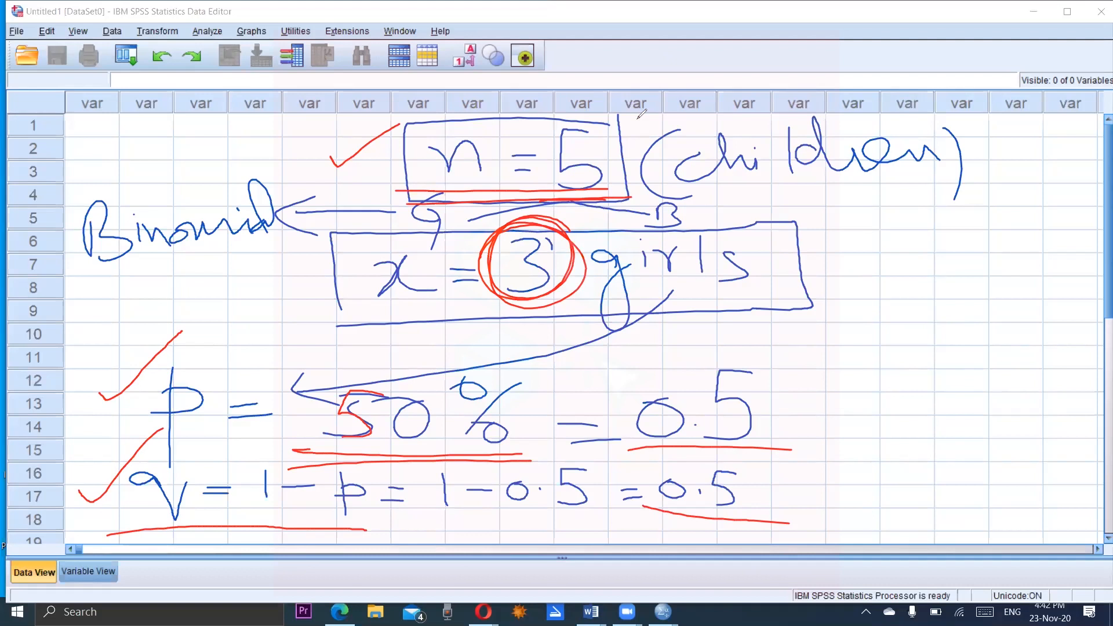
click(747, 113)
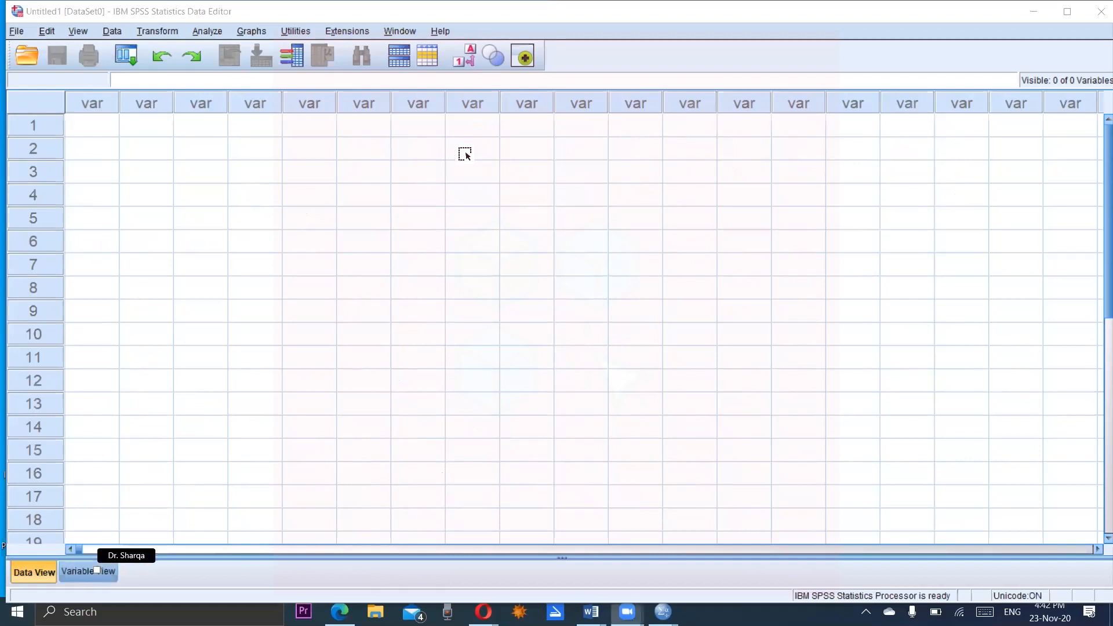
Add a variable named x in the first row of the variable definitions, keeping its type Numeric
click(103, 571)
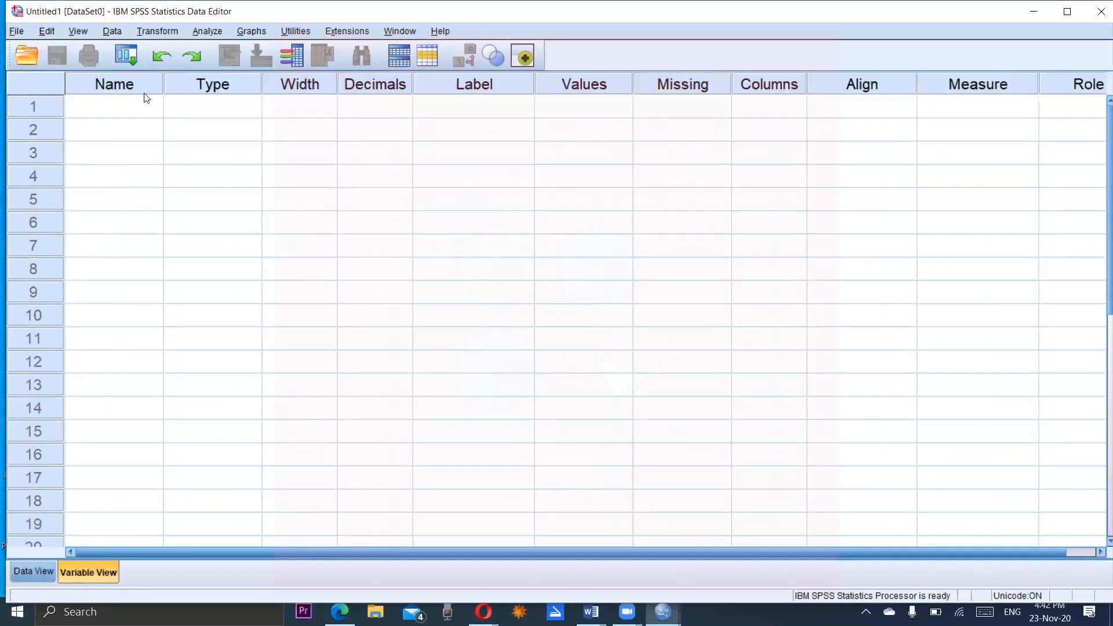
click(118, 104)
text(x)
click(253, 106)
click(254, 106)
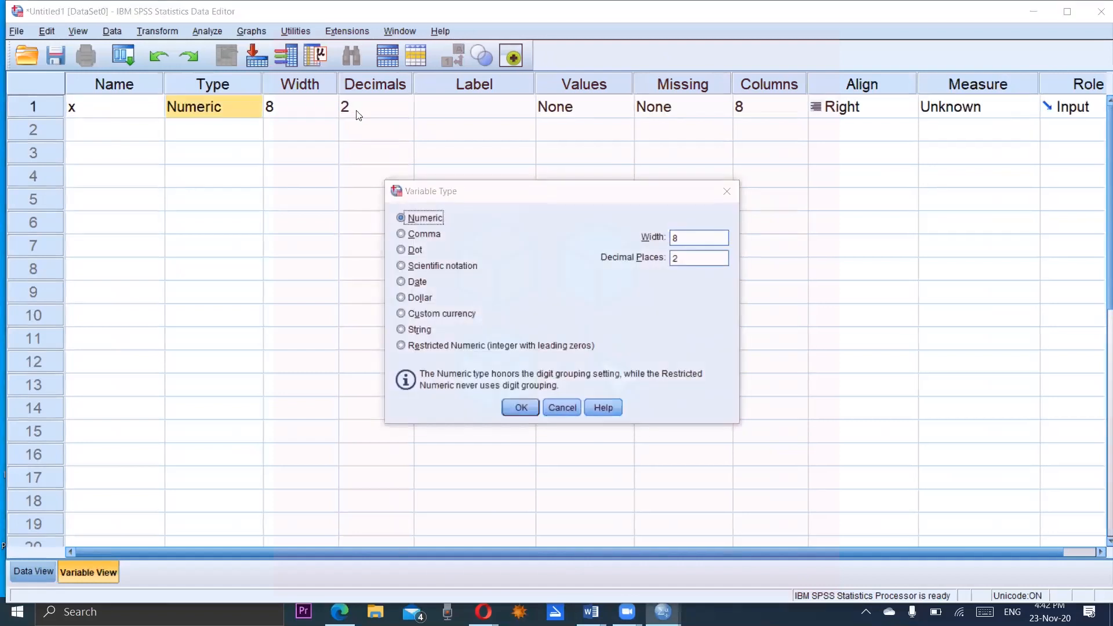
click(570, 407)
Set the decimals of variable x to 0 and its measurement level to Scale
click(410, 113)
click(408, 113)
click(408, 112)
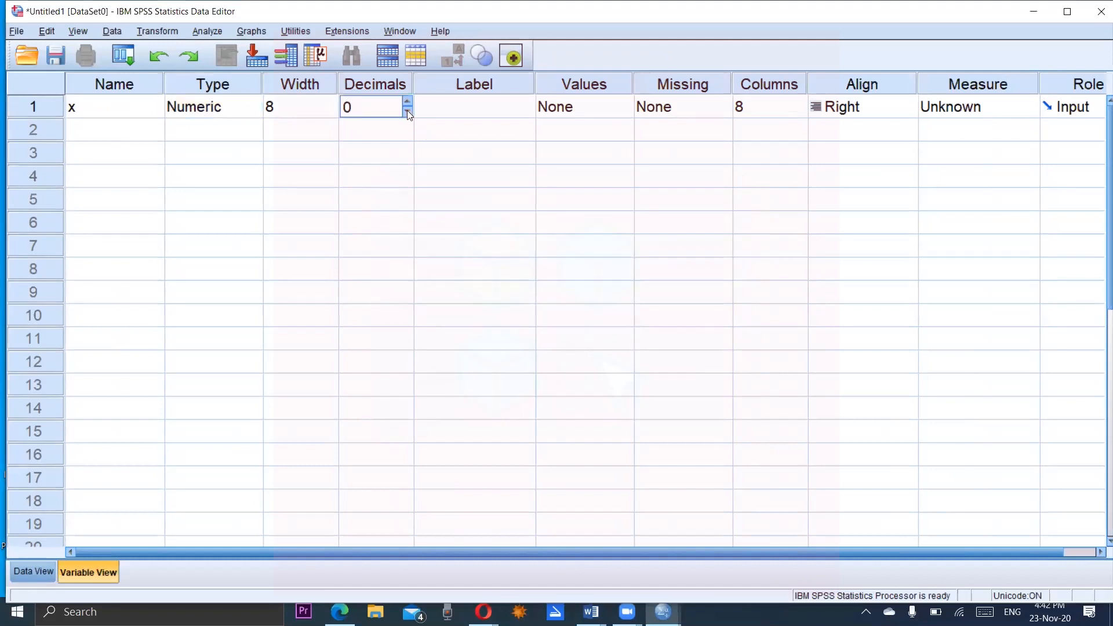
click(980, 107)
click(964, 108)
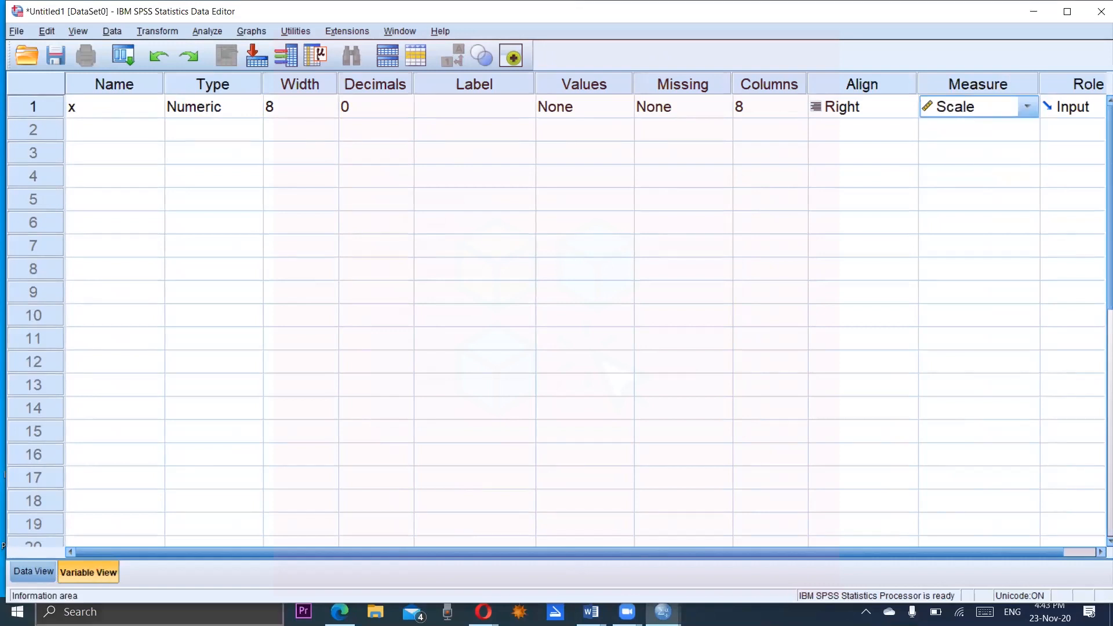
Enter 3 as the first data value of variable x
click(41, 567)
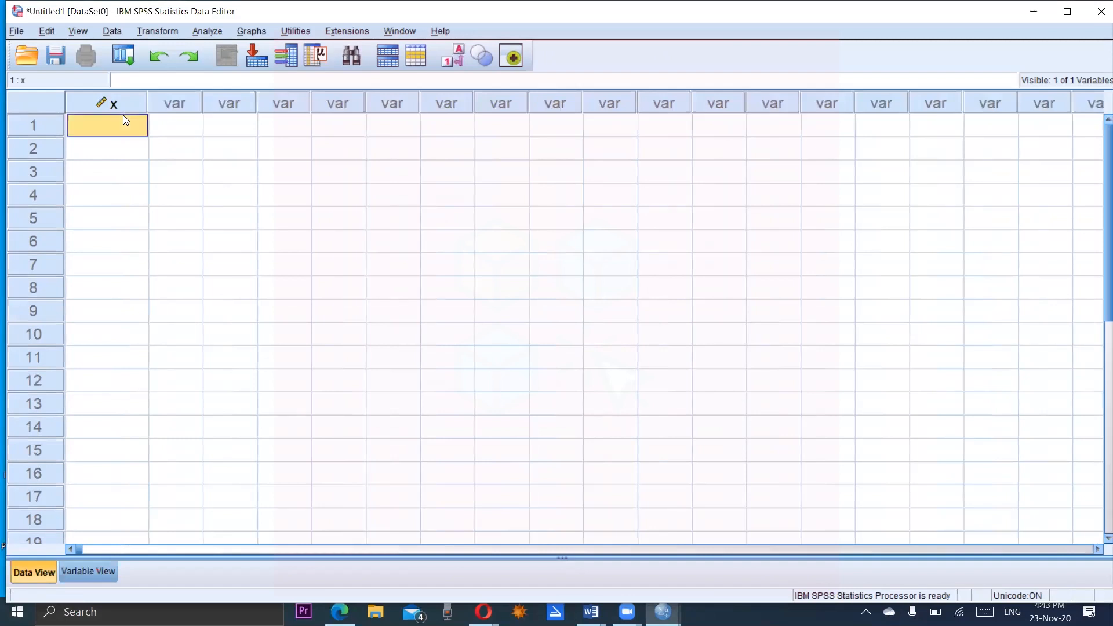
text(3)
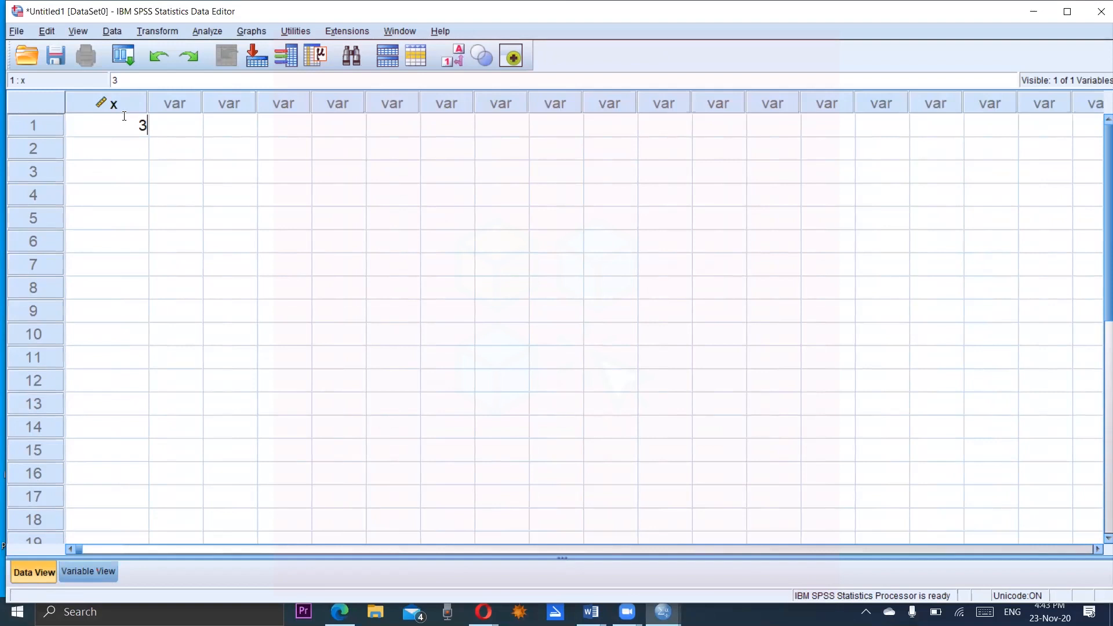
Start computing a variable and insert the Pdf.Binom function from the PDF & Noncentral PDF group into the numeric expression
click(161, 32)
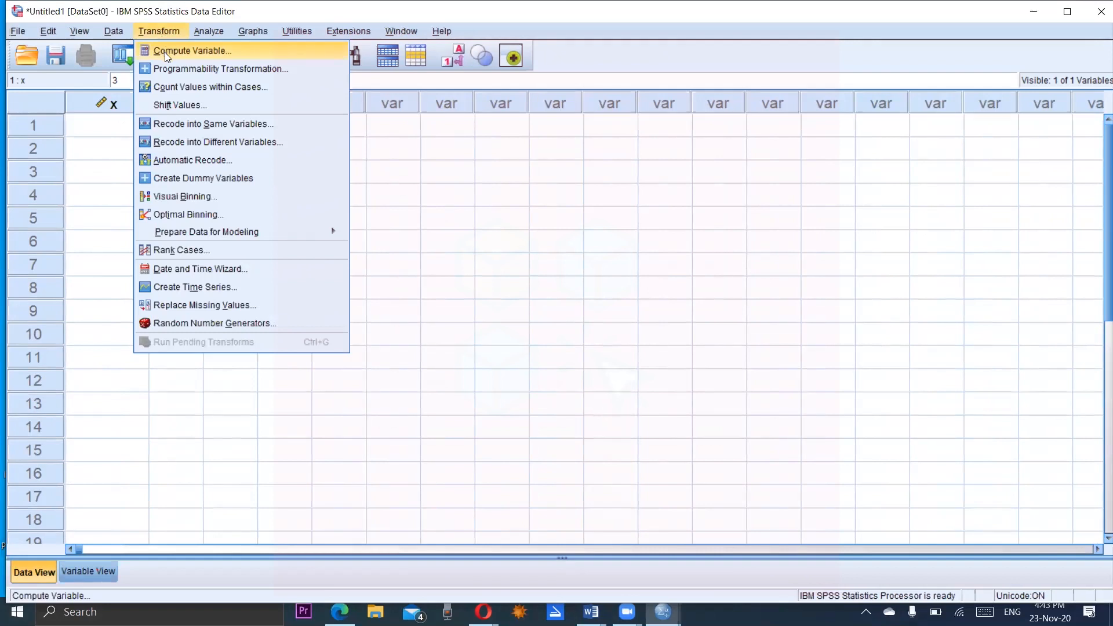
click(166, 53)
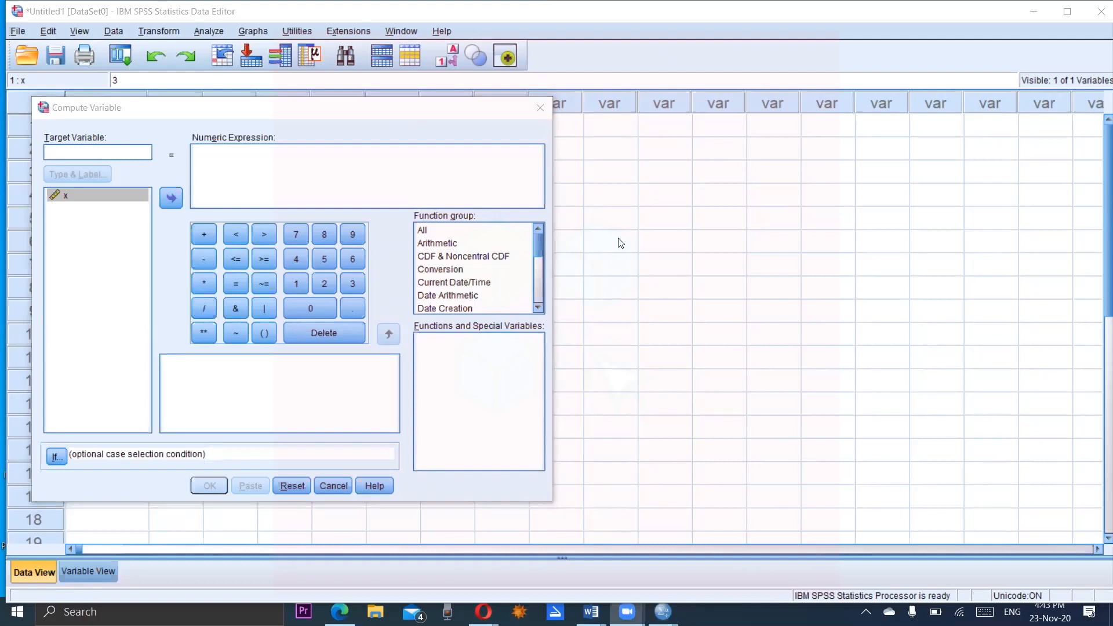
mouse_move(398, 202)
mouse_down()
mouse_move(464, 318)
mouse_move(548, 334)
mouse_move(555, 323)
mouse_up()
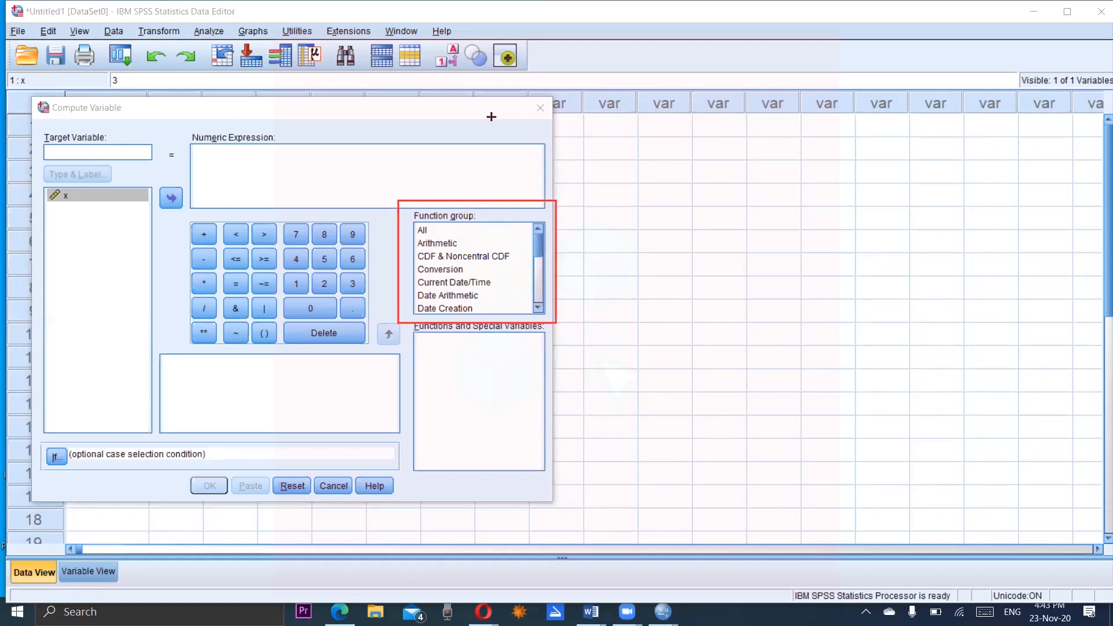
click(491, 117)
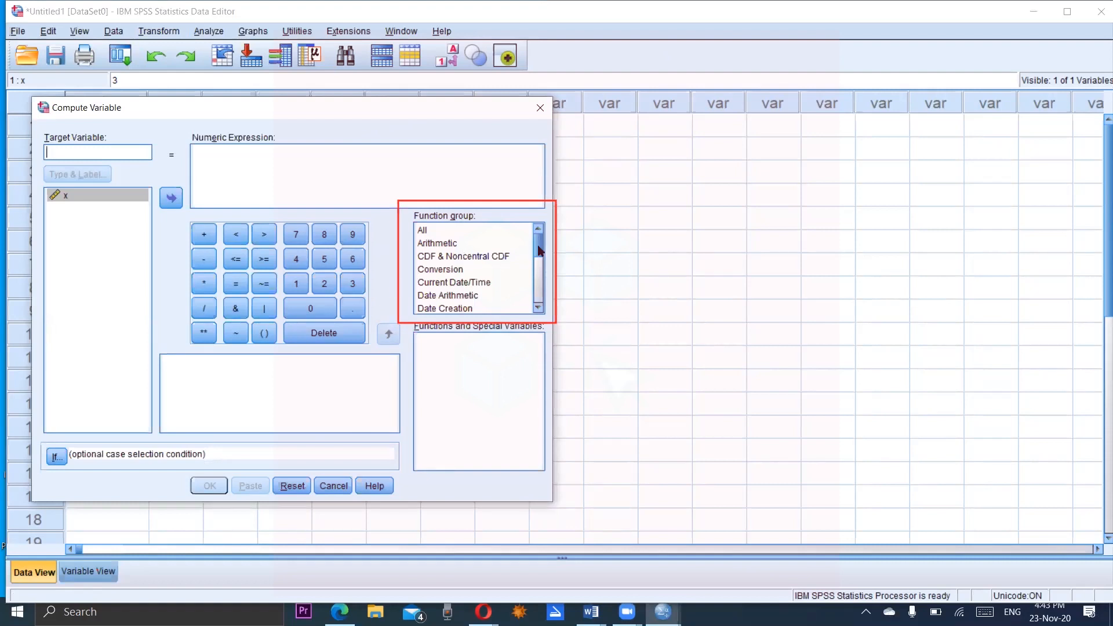
drag(538, 245, 536, 269)
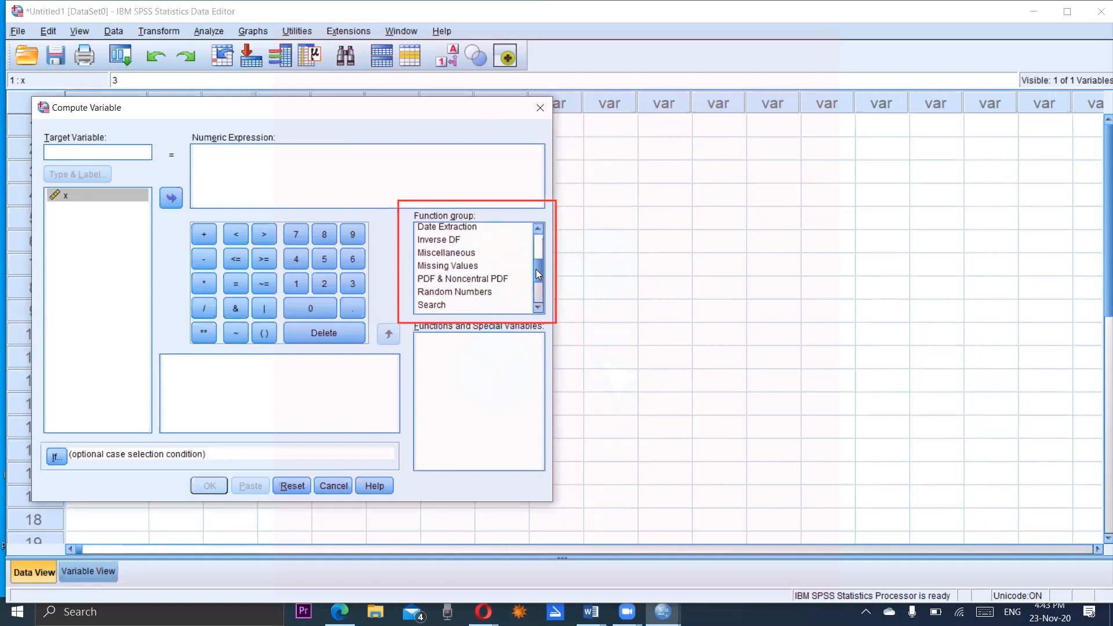
click(452, 281)
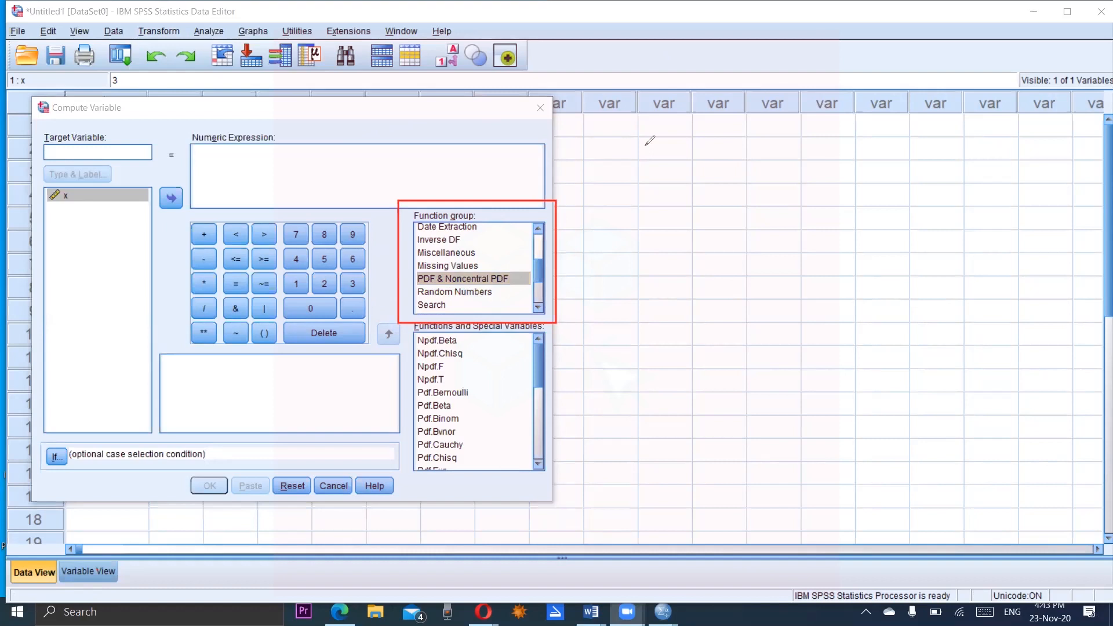
mouse_move(396, 332)
mouse_down()
mouse_move(529, 466)
mouse_move(400, 457)
mouse_move(405, 329)
mouse_up()
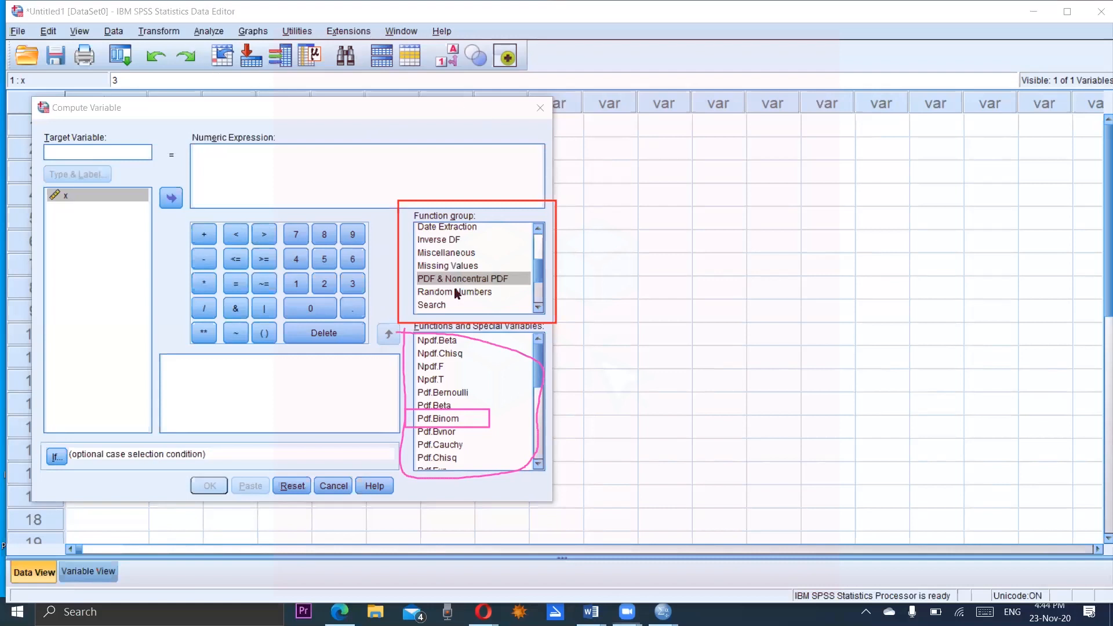
double_click(448, 418)
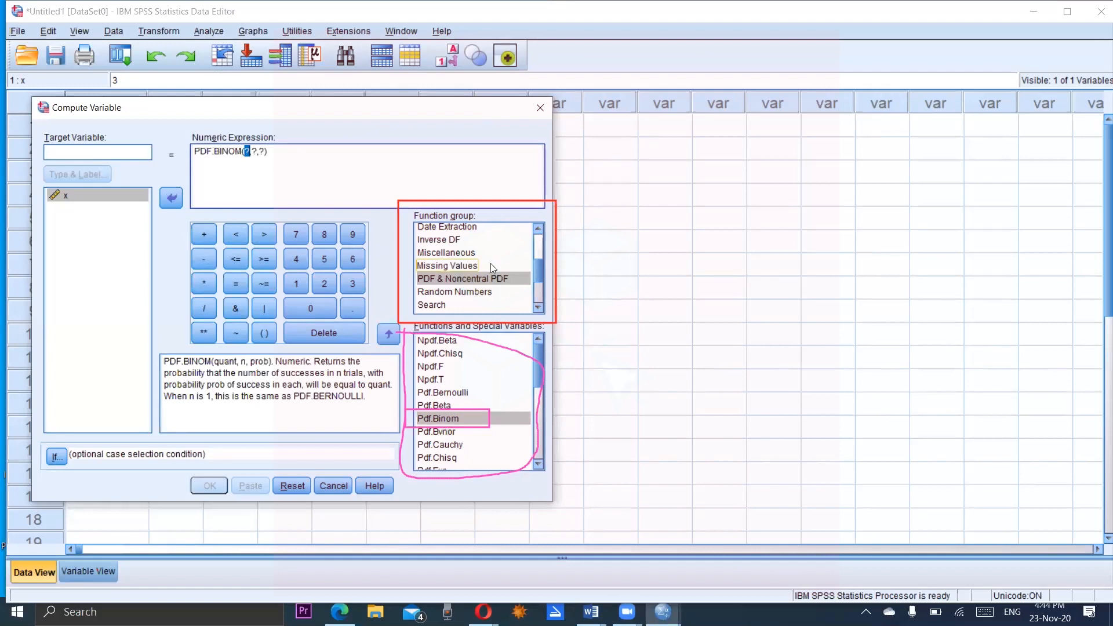
Annotate the numeric expression with an arrow and handwrite n = 5, p = 0.5 and q = 0.5 beside the Compute Variable dialog
drag(369, 158, 276, 155)
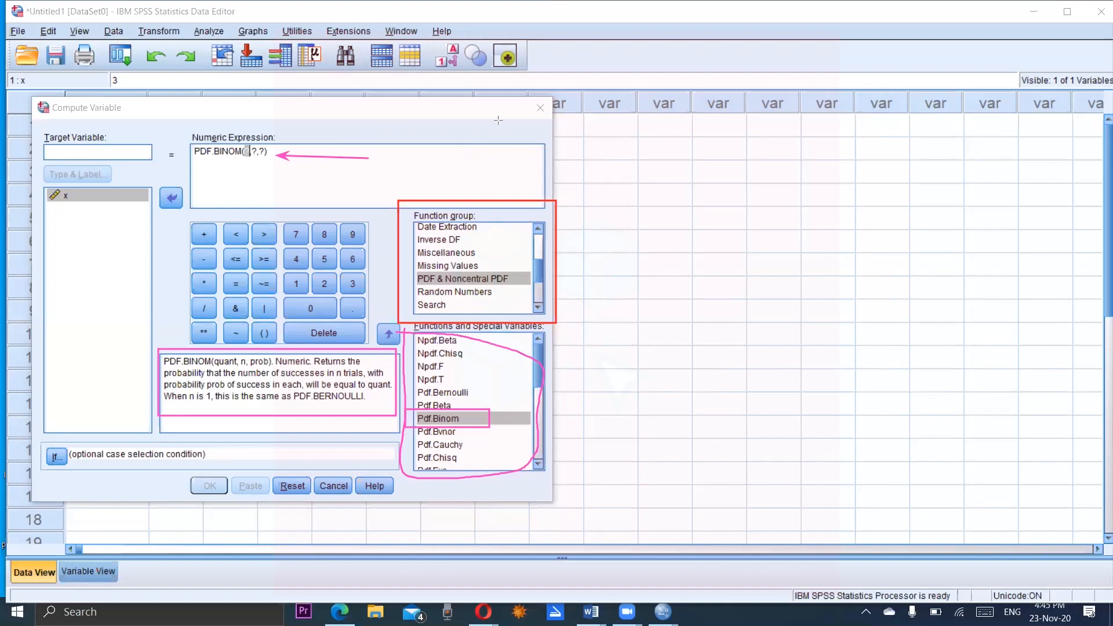
mouse_move(596, 165)
mouse_down()
mouse_move(624, 187)
mouse_move(647, 175)
mouse_up()
drag(629, 187, 644, 186)
mouse_move(674, 149)
mouse_down()
mouse_move(658, 189)
mouse_move(689, 149)
mouse_up()
mouse_move(589, 225)
mouse_down()
mouse_move(587, 282)
mouse_move(593, 254)
mouse_move(650, 233)
mouse_up()
drag(629, 247, 649, 245)
mouse_move(680, 233)
mouse_down()
mouse_move(671, 246)
mouse_move(676, 232)
mouse_move(714, 250)
mouse_move(733, 212)
mouse_up()
click(693, 237)
mouse_move(619, 306)
mouse_down()
mouse_move(609, 316)
mouse_move(625, 356)
mouse_move(643, 314)
mouse_up()
mouse_move(658, 313)
mouse_down()
mouse_move(691, 320)
mouse_move(713, 298)
mouse_move(752, 309)
mouse_move(790, 267)
mouse_up()
click(736, 306)
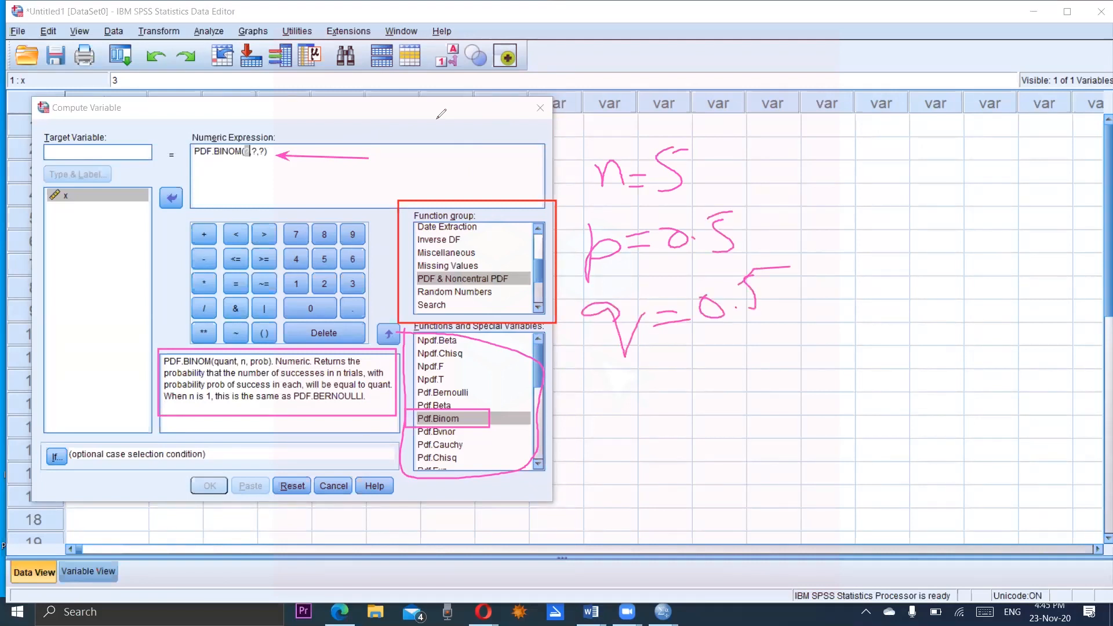
Mark the three PDF.BINOM placeholders with arrows and circle quant, n and prob in the function description
drag(92, 393, 170, 356)
drag(513, 392, 560, 370)
mouse_move(250, 169)
mouse_down()
mouse_move(244, 196)
mouse_move(268, 182)
mouse_move(267, 204)
mouse_move(276, 181)
mouse_move(296, 200)
mouse_move(309, 181)
mouse_up()
mouse_move(206, 366)
mouse_down()
mouse_move(231, 350)
mouse_move(210, 356)
mouse_up()
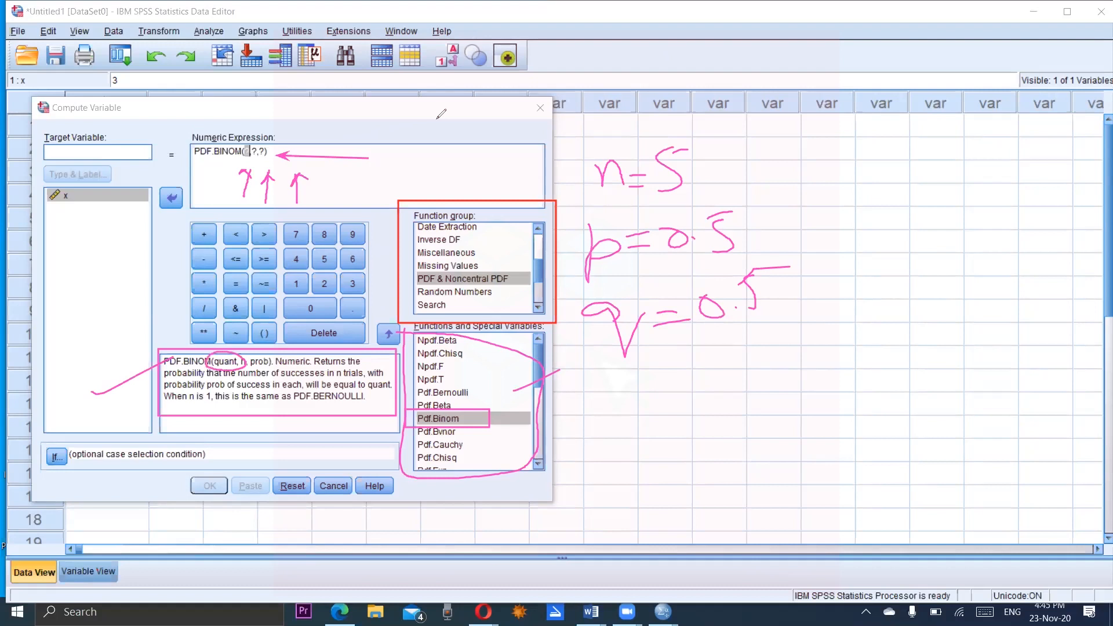
key(ctrl+z)
mouse_move(209, 366)
mouse_down()
mouse_move(251, 353)
mouse_move(262, 369)
mouse_up()
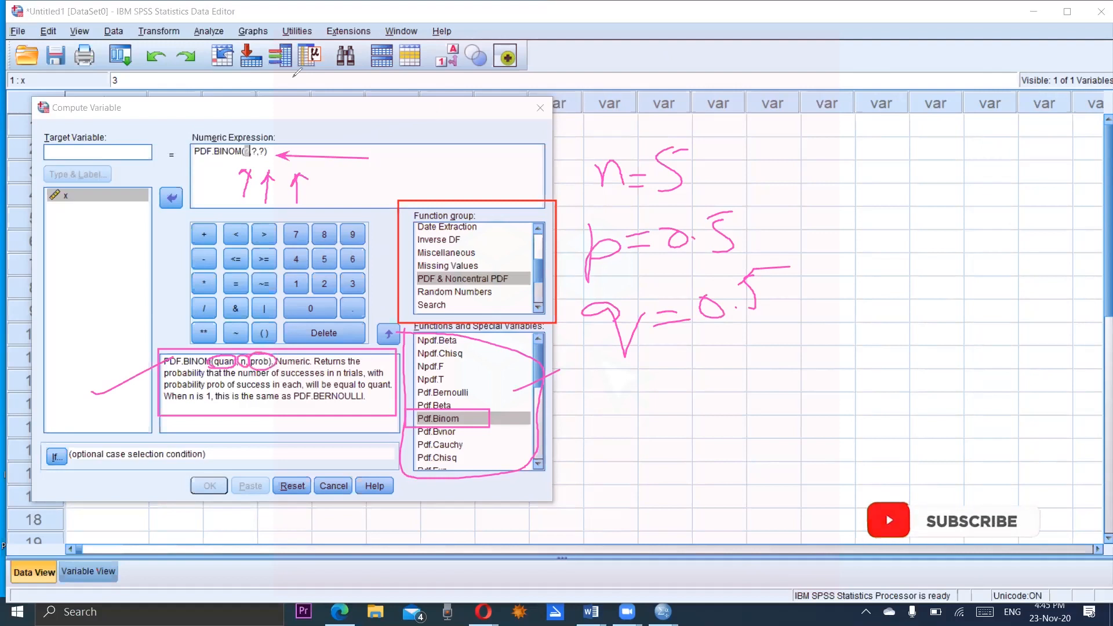
Fill in the function's arguments so that the numeric expression reads PDF.BINOM(x,5,0.5)
double_click(248, 152)
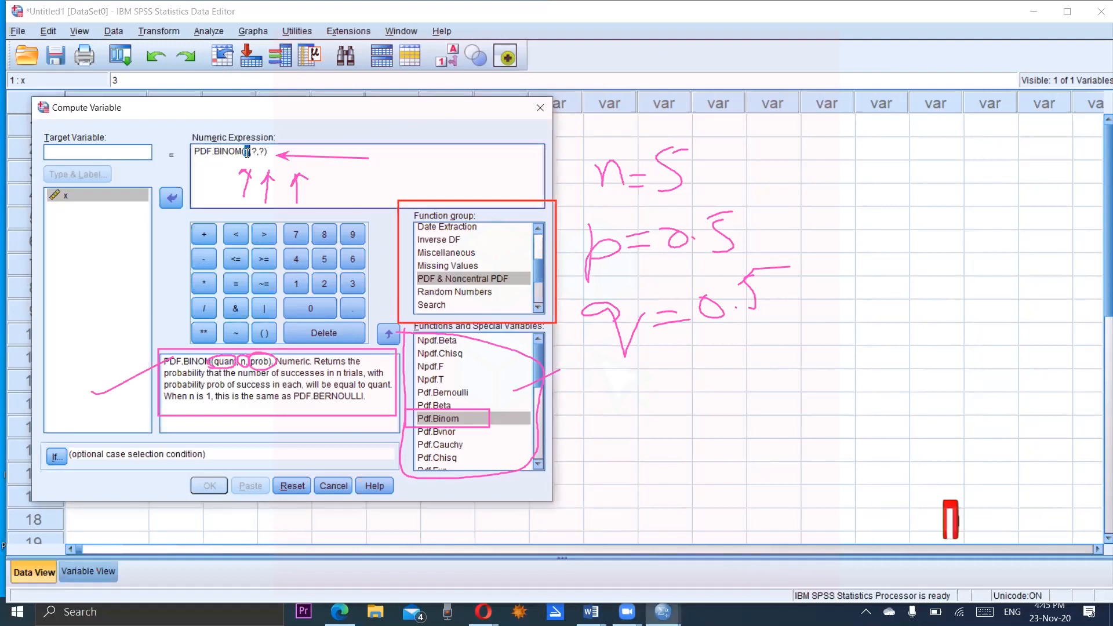
click(82, 195)
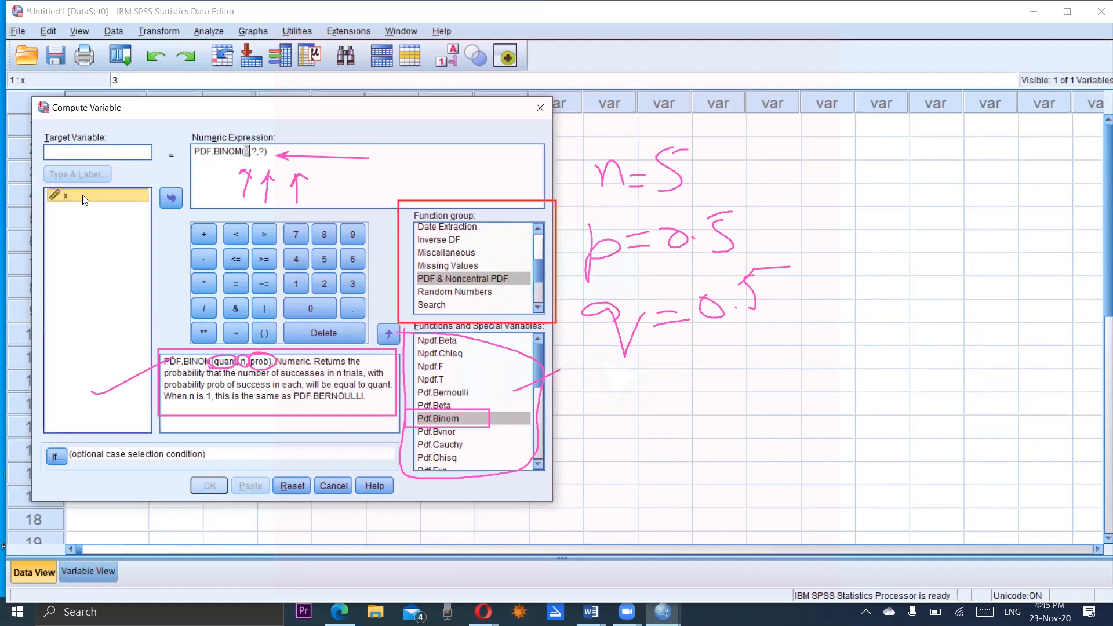
double_click(82, 195)
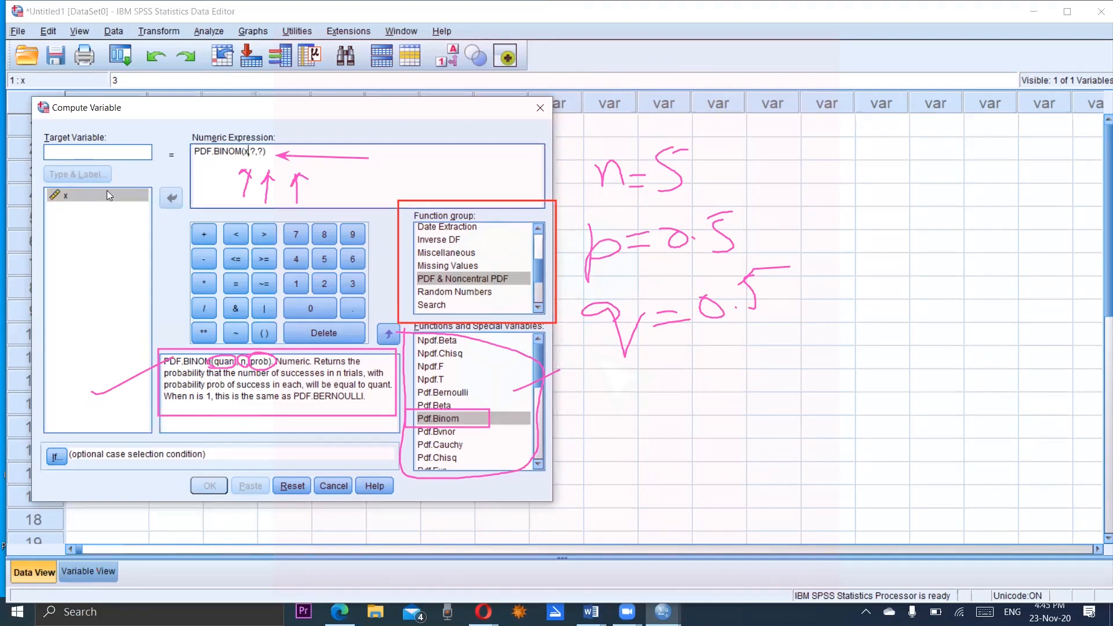
double_click(253, 151)
text(5)
double_click(260, 151)
text(0.5)
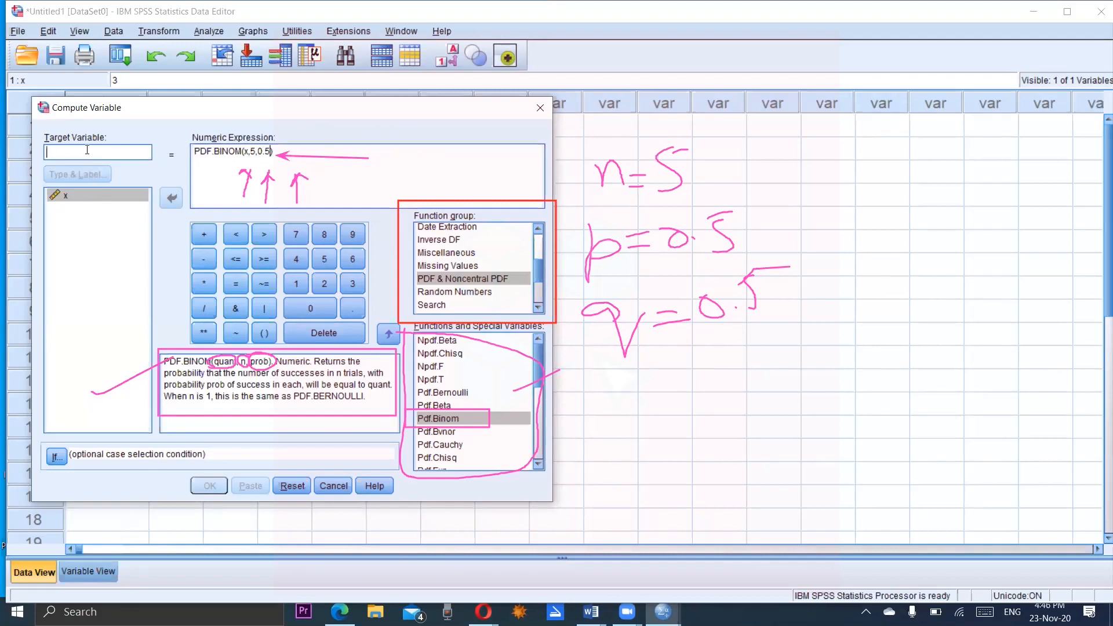
Name the target variable prob
click(285, 165)
text(p)
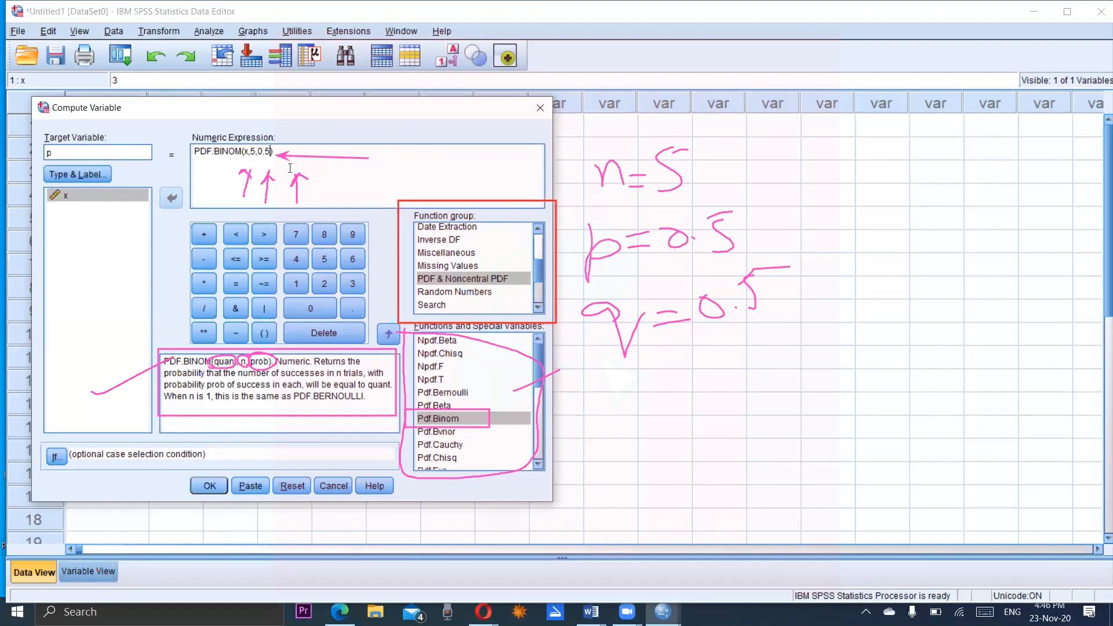
text(rob)
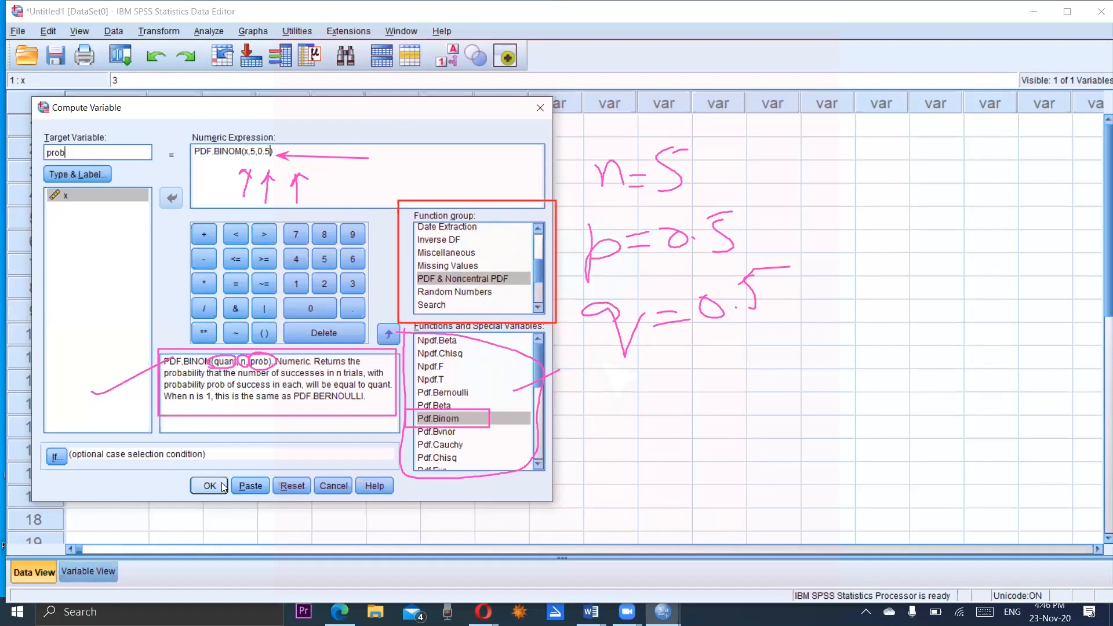
Mark up the chosen function group, Pdf.Binom, the expression's arguments, the target variable and OK with pen annotations
drag(483, 227, 543, 193)
mouse_move(419, 291)
mouse_down()
mouse_move(529, 288)
mouse_move(470, 267)
mouse_move(402, 293)
mouse_up()
mouse_move(522, 404)
mouse_down()
mouse_move(393, 407)
mouse_move(454, 425)
mouse_move(541, 424)
mouse_move(634, 402)
mouse_up()
drag(567, 405, 645, 387)
drag(192, 169, 343, 180)
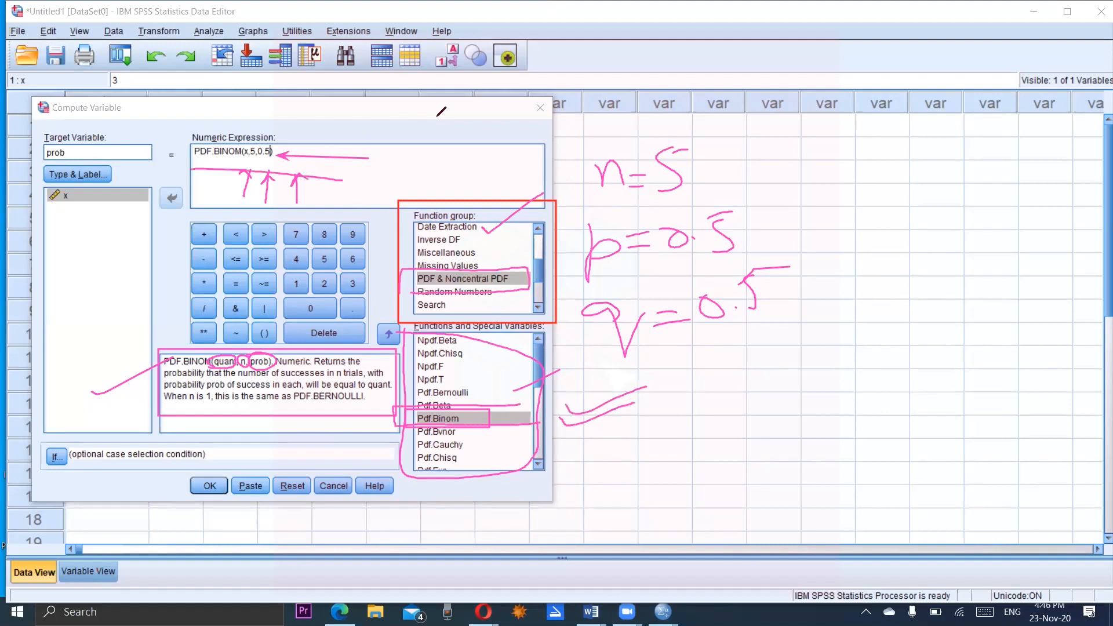
mouse_move(252, 160)
mouse_down()
mouse_move(107, 209)
mouse_move(133, 213)
mouse_up()
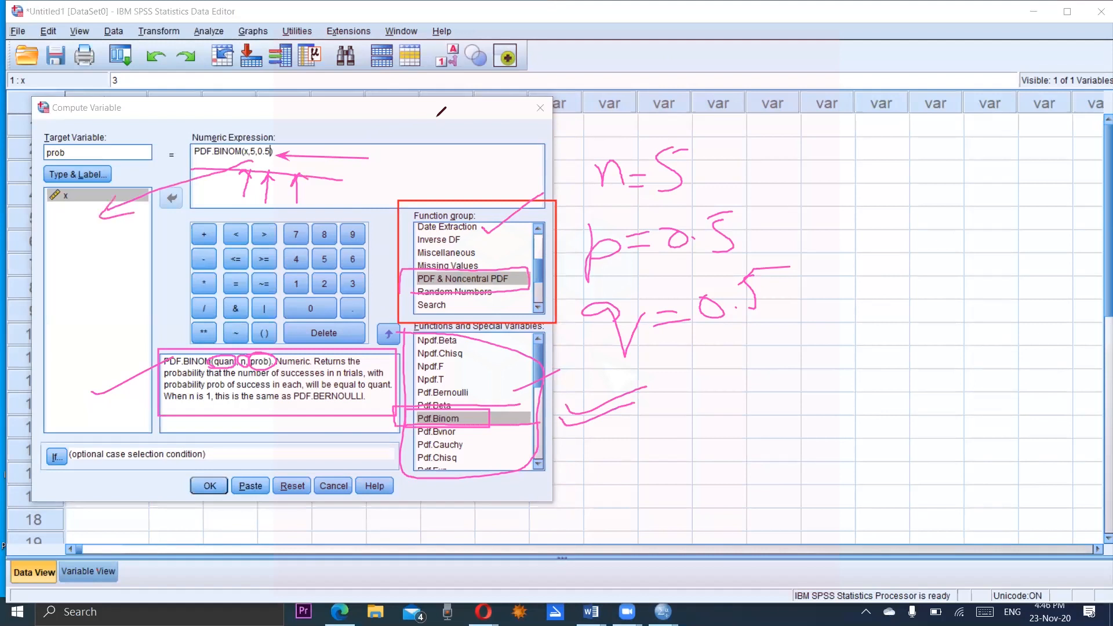
mouse_move(106, 142)
mouse_down()
mouse_move(46, 143)
mouse_move(109, 154)
mouse_up()
mouse_move(262, 144)
mouse_down()
mouse_move(248, 145)
mouse_move(283, 160)
mouse_move(254, 145)
mouse_up()
drag(157, 480, 264, 472)
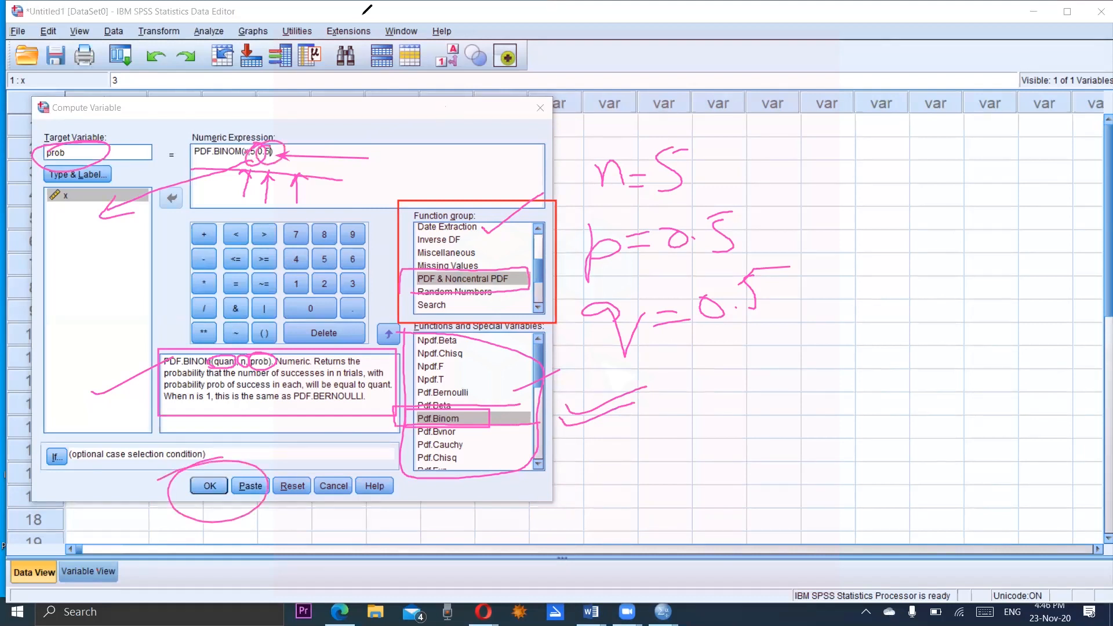
Run the prob computation and clear all pen annotations from the screen
click(218, 488)
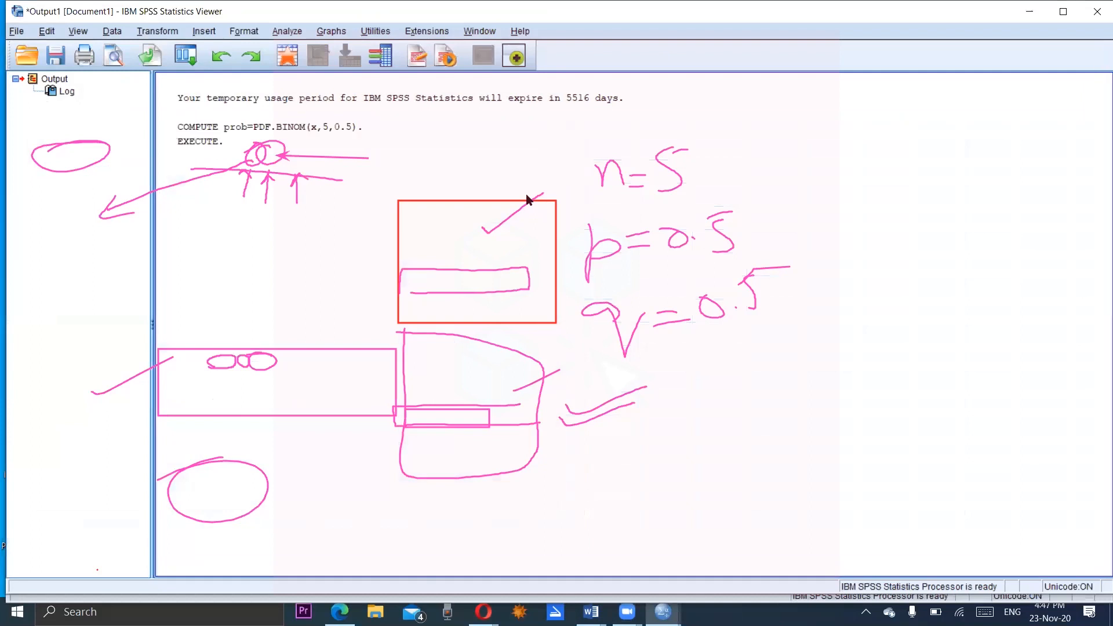
click(743, 111)
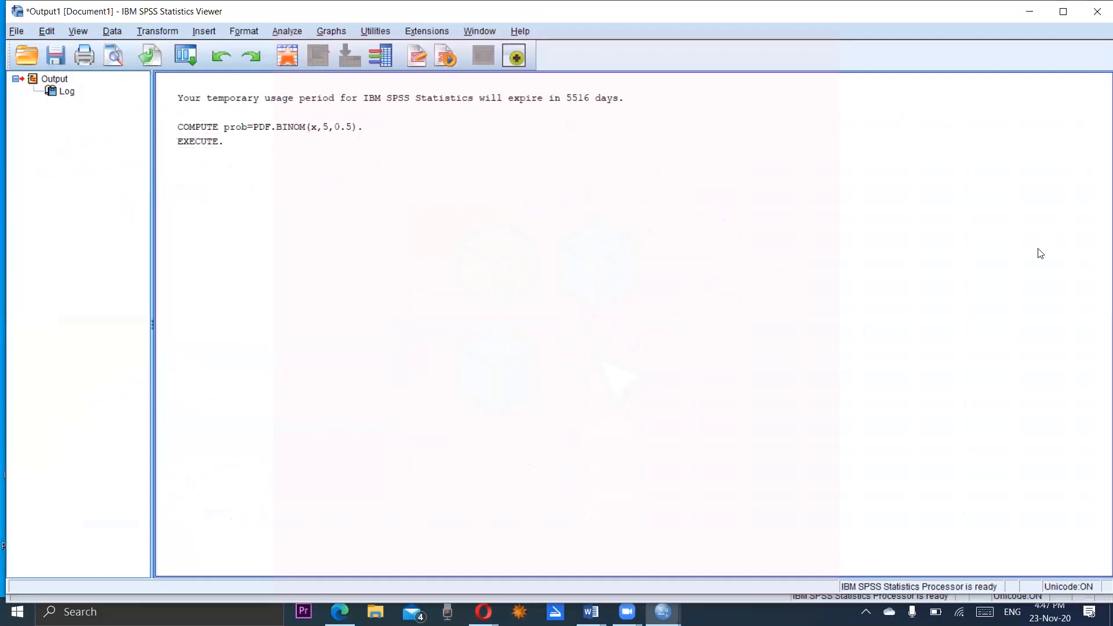
Circle the COMPUTE and EXECUTE lines in the output log, underline the function and its arguments, and circle the output window's title
click(442, 116)
mouse_move(162, 154)
mouse_down()
mouse_move(236, 155)
mouse_move(392, 122)
mouse_move(177, 114)
mouse_move(162, 153)
mouse_up()
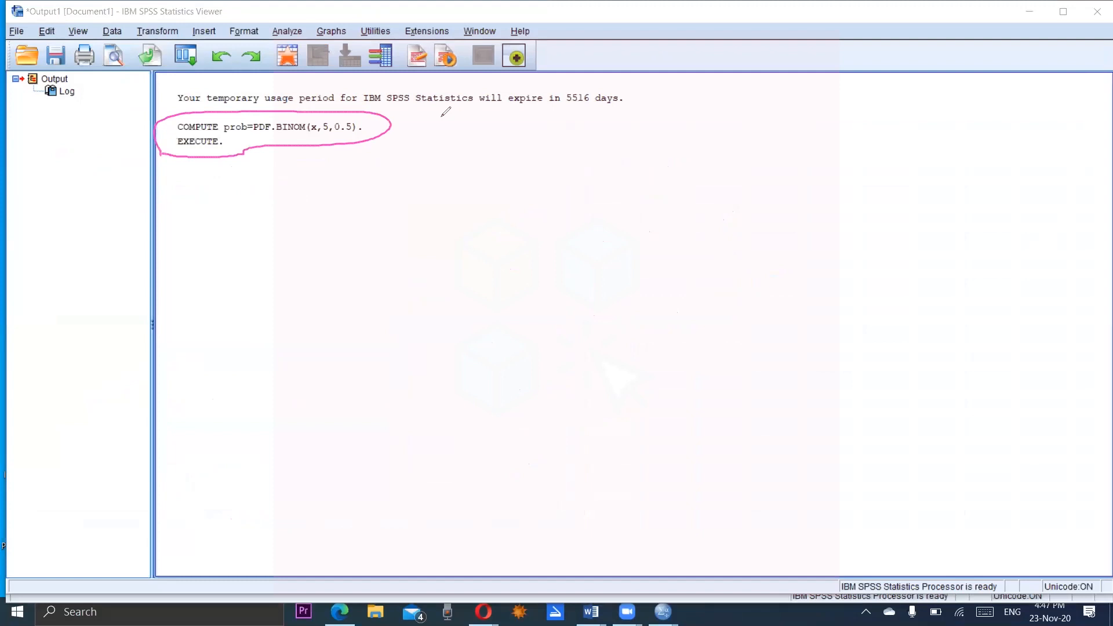
drag(247, 140, 324, 138)
drag(240, 150, 162, 148)
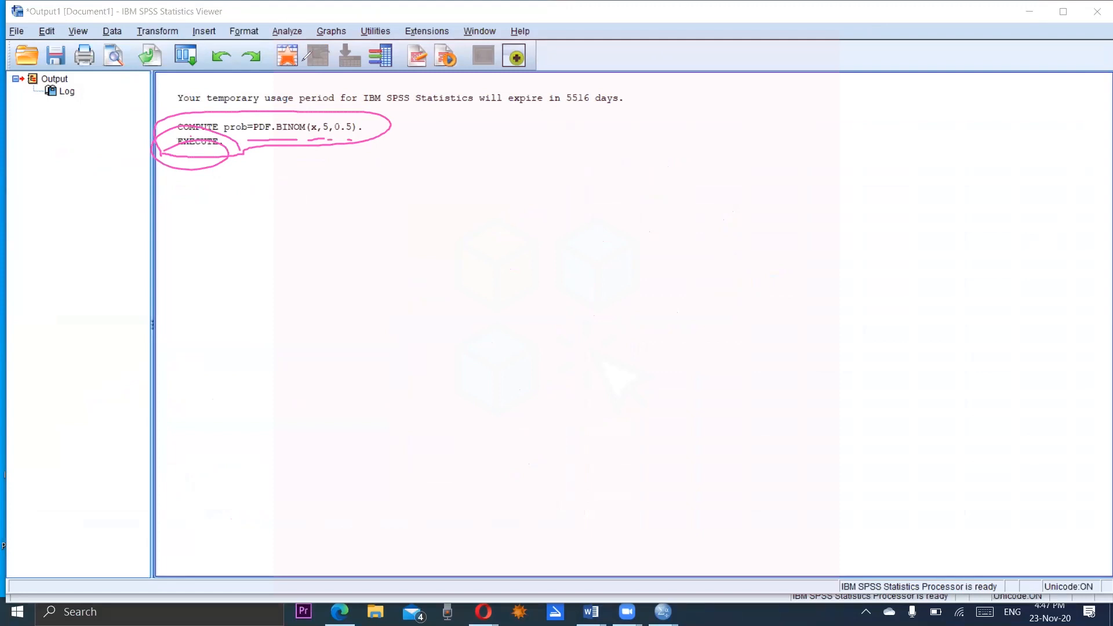
mouse_move(24, 23)
mouse_down()
mouse_move(156, 14)
mouse_move(75, 33)
mouse_move(171, 18)
mouse_move(18, 36)
mouse_move(58, 42)
mouse_up()
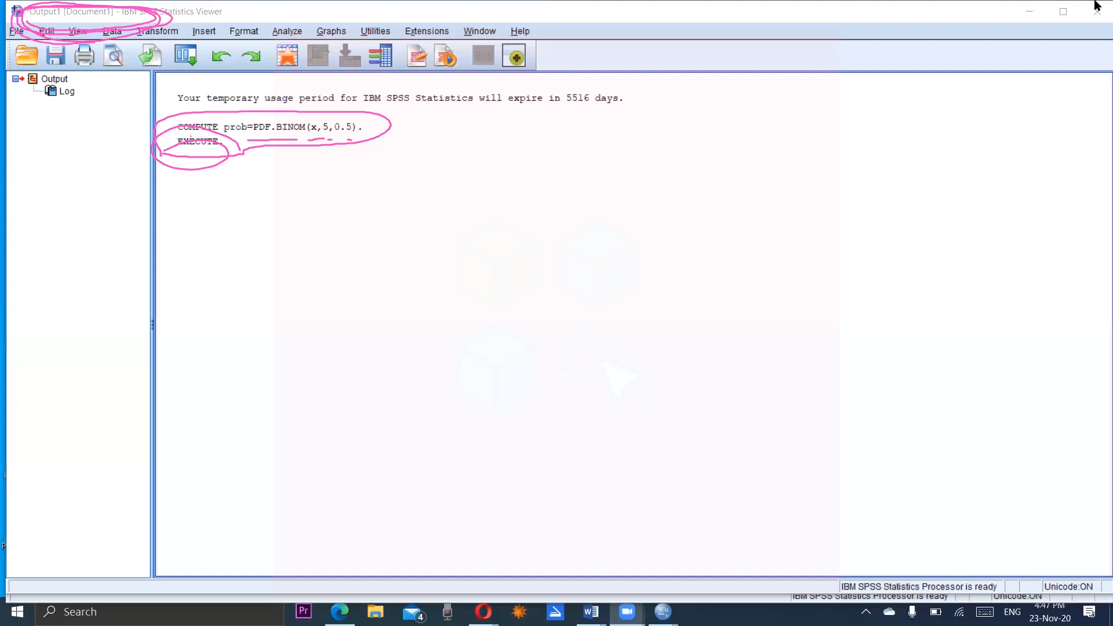
Return to the data sheet with the annotations cleared and circle the x and prob values in row 1
click(1033, 12)
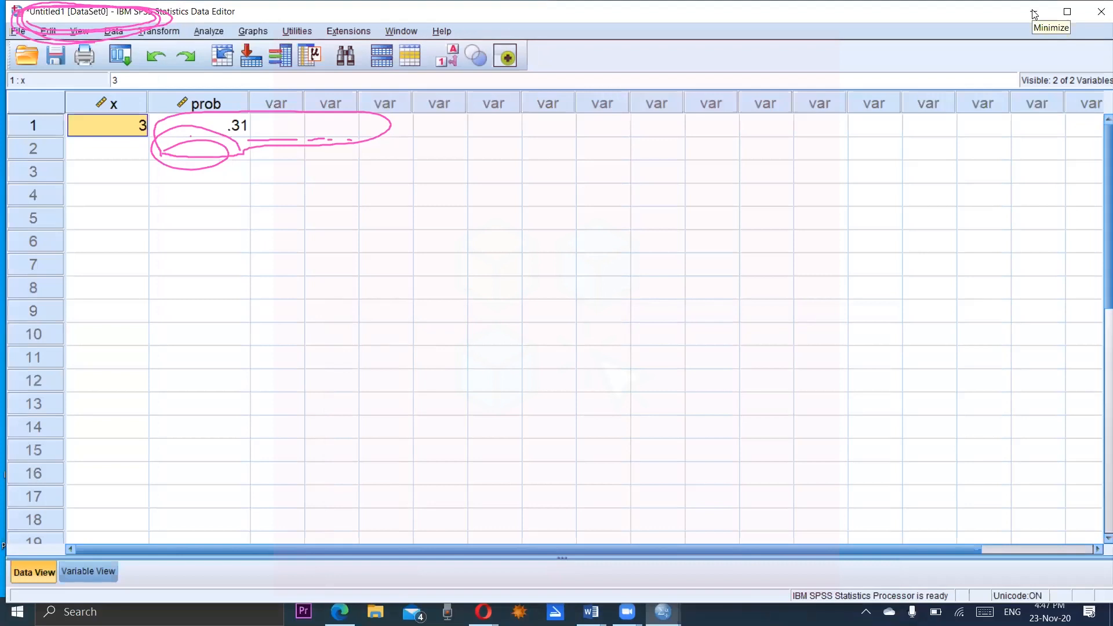
click(735, 114)
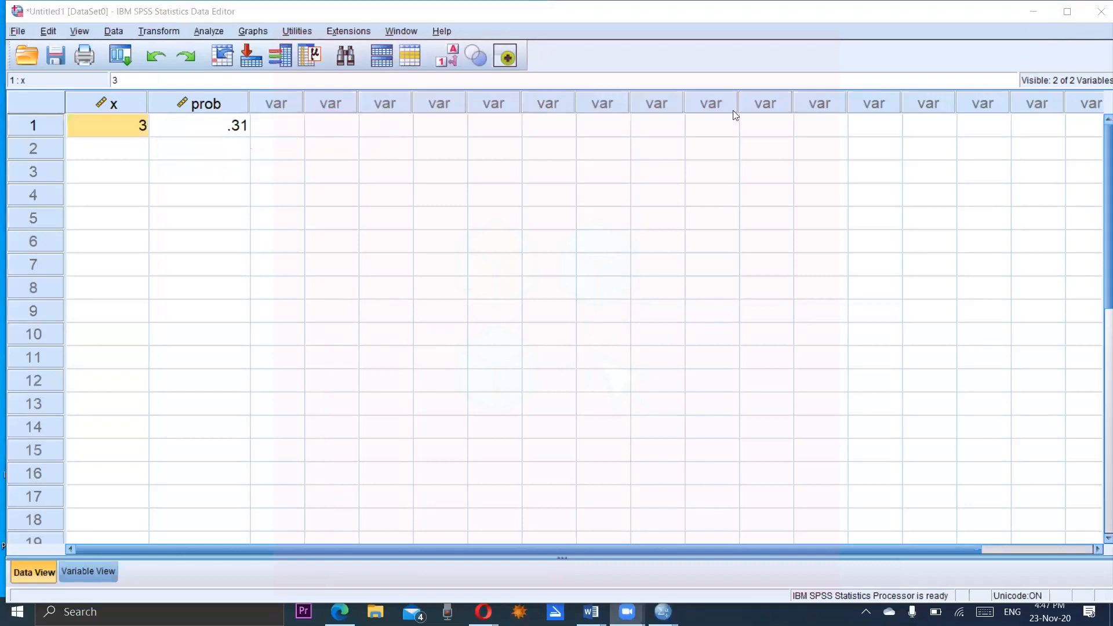
mouse_move(292, 110)
mouse_down()
mouse_move(135, 163)
mouse_move(283, 98)
mouse_up()
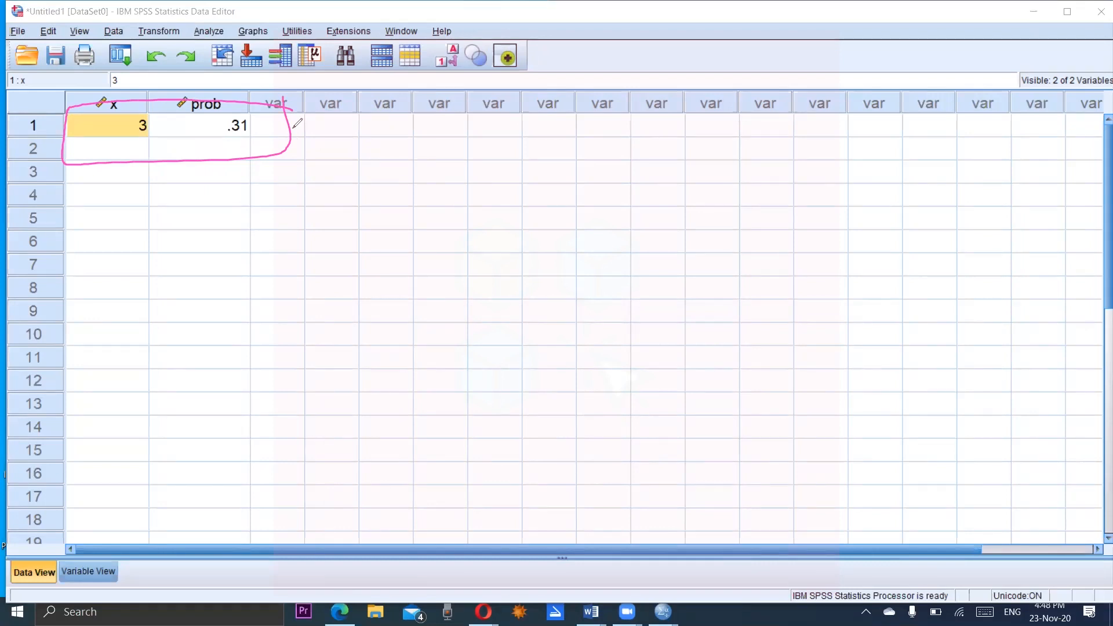
Handwrite "n = 5" and "x = 5 girls" with the pen over the empty data cells
mouse_move(352, 169)
mouse_down()
mouse_move(403, 195)
mouse_move(458, 178)
mouse_up()
drag(429, 194, 459, 193)
mouse_move(500, 158)
mouse_down()
mouse_move(500, 205)
mouse_move(481, 204)
mouse_up()
drag(494, 158, 525, 156)
drag(341, 237, 371, 254)
mouse_move(388, 232)
mouse_down()
mouse_move(413, 270)
mouse_move(462, 252)
mouse_up()
drag(436, 271, 485, 265)
mouse_move(546, 234)
mouse_down()
mouse_move(531, 230)
mouse_move(525, 255)
mouse_move(470, 283)
mouse_up()
mouse_move(619, 267)
mouse_down()
mouse_move(609, 251)
mouse_move(620, 260)
mouse_move(674, 233)
mouse_move(687, 272)
mouse_up()
mouse_move(718, 244)
mouse_down()
mouse_move(699, 248)
mouse_move(690, 274)
mouse_up()
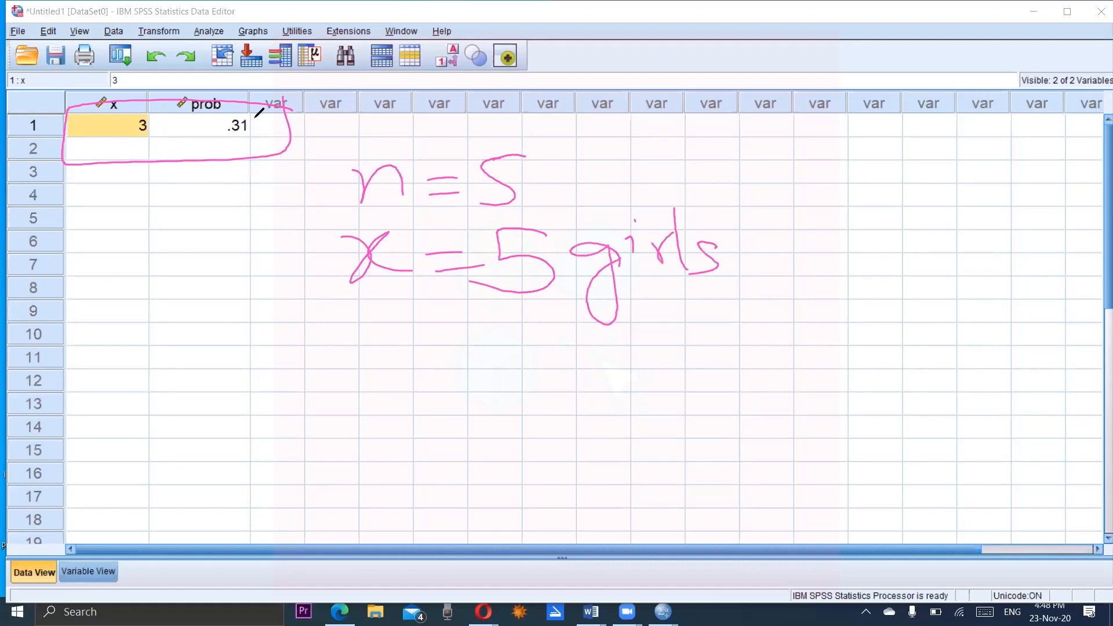
Set the x value in row 1 to 5
double_click(147, 125)
key(BackSpace)
text(5)
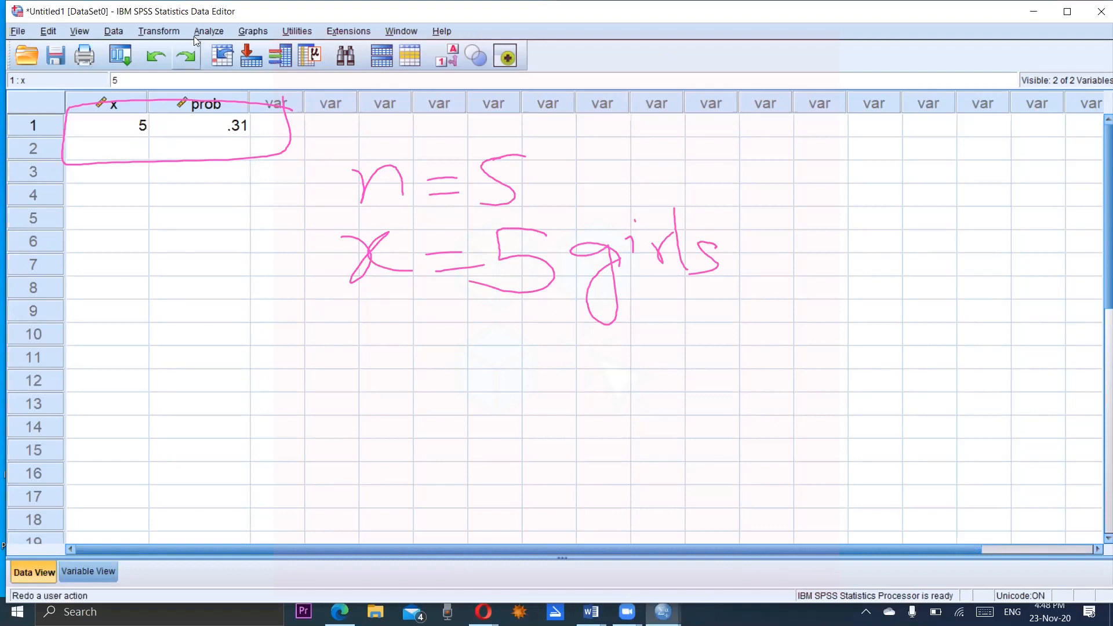
Recompute prob with Compute Variable using PDF.BINOM(x,5,0.5), overwriting the existing variable
click(152, 29)
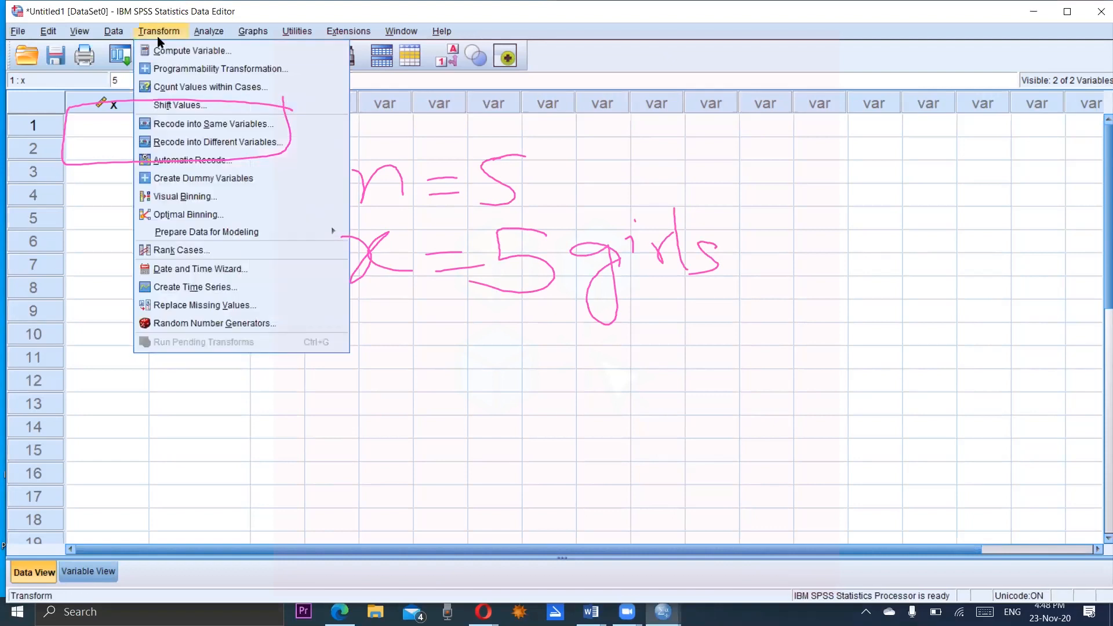
click(166, 51)
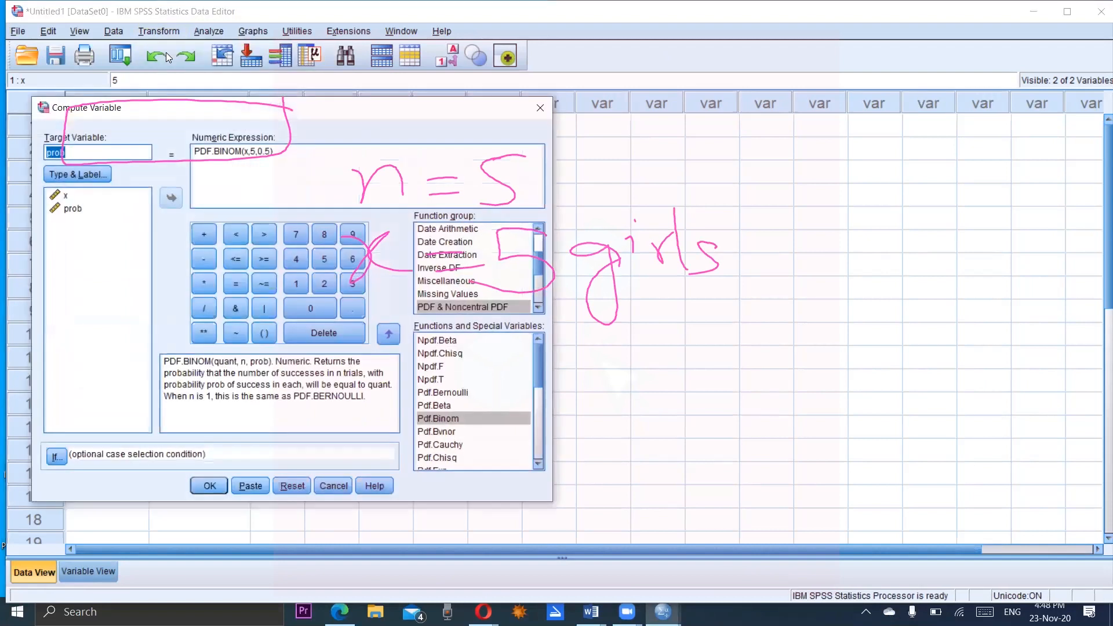
click(694, 61)
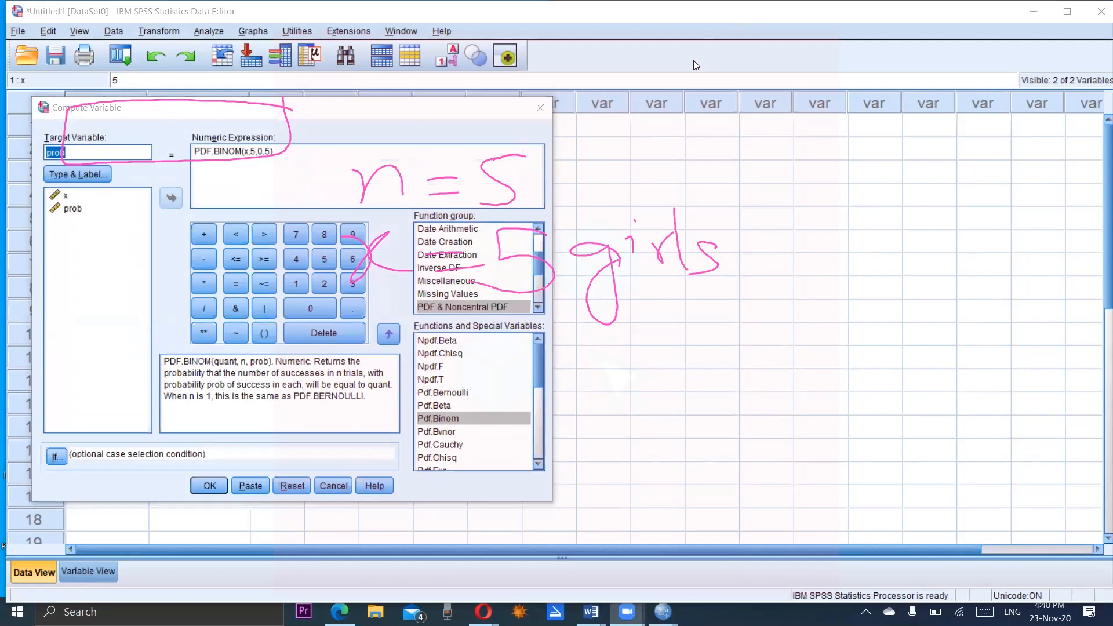
click(693, 61)
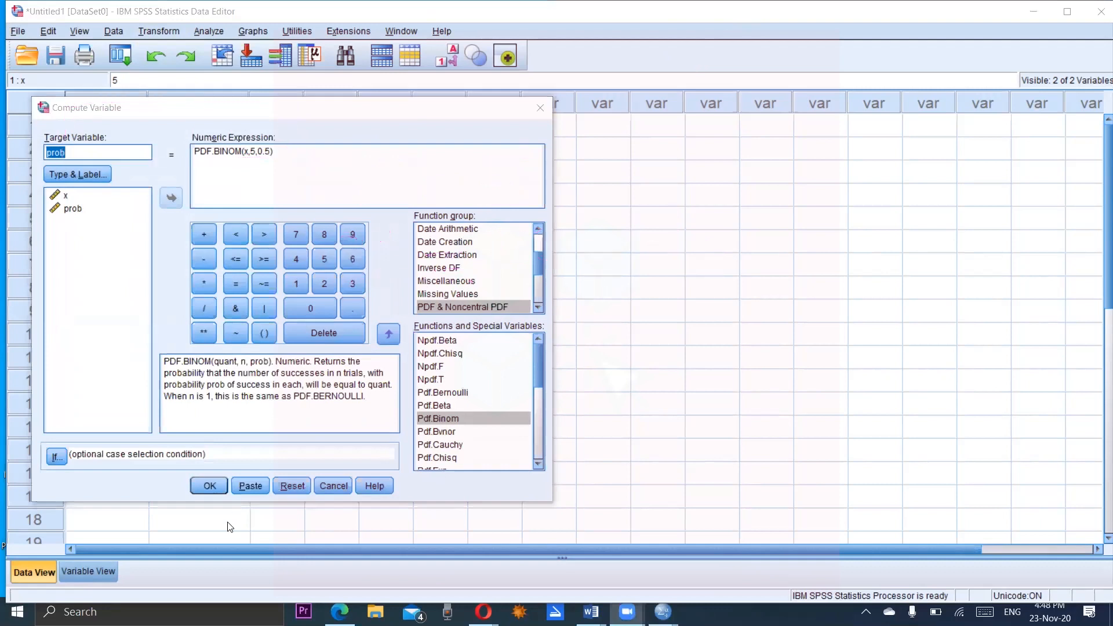
click(210, 486)
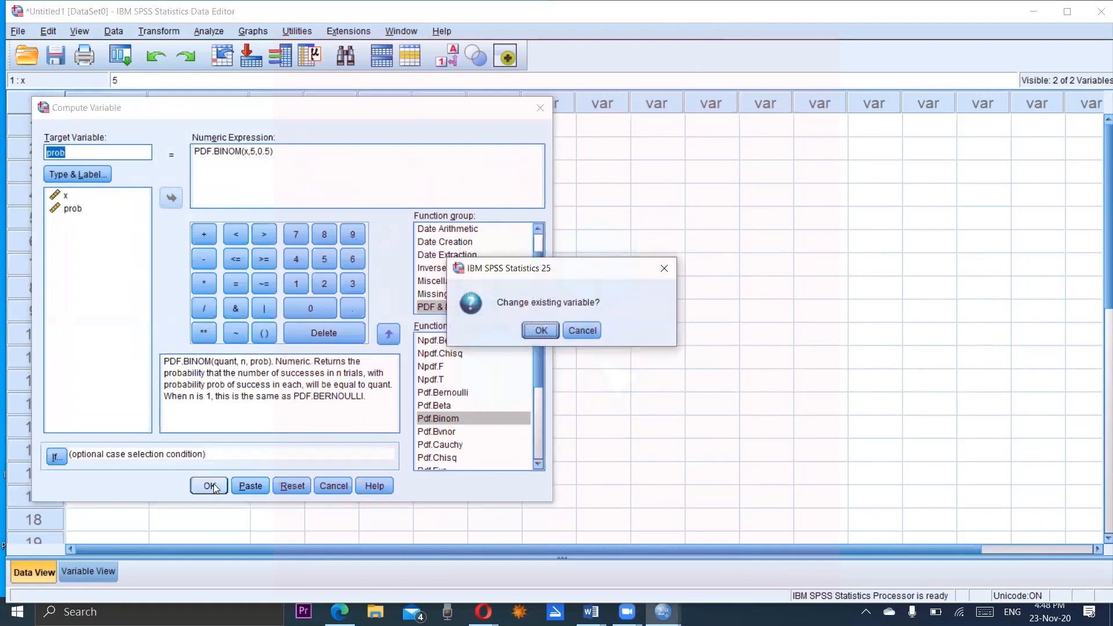
click(541, 331)
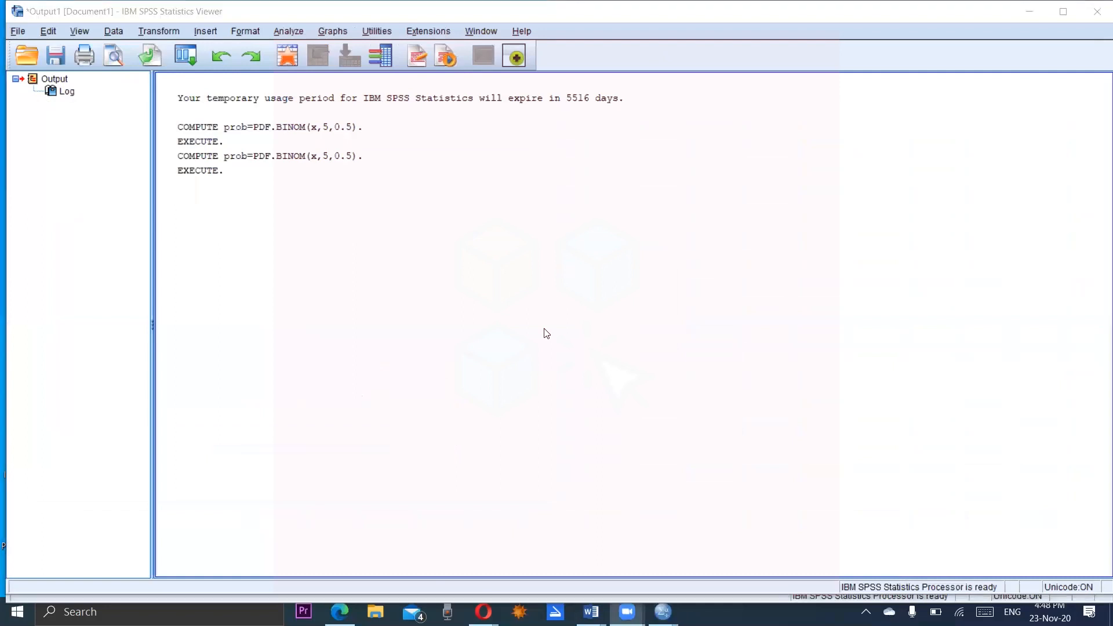
Highlight the latest COMPUTE and EXECUTE lines in the output log, and select the row 1 prob value in the data sheet
mouse_move(378, 156)
mouse_down()
mouse_move(175, 157)
mouse_move(233, 178)
mouse_up()
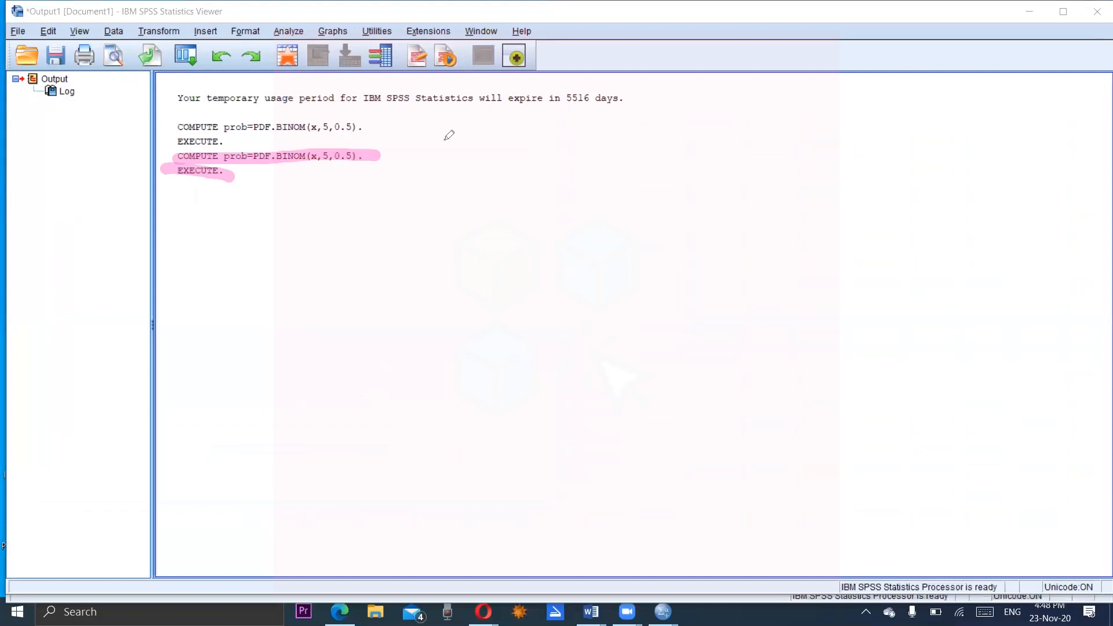
click(1030, 12)
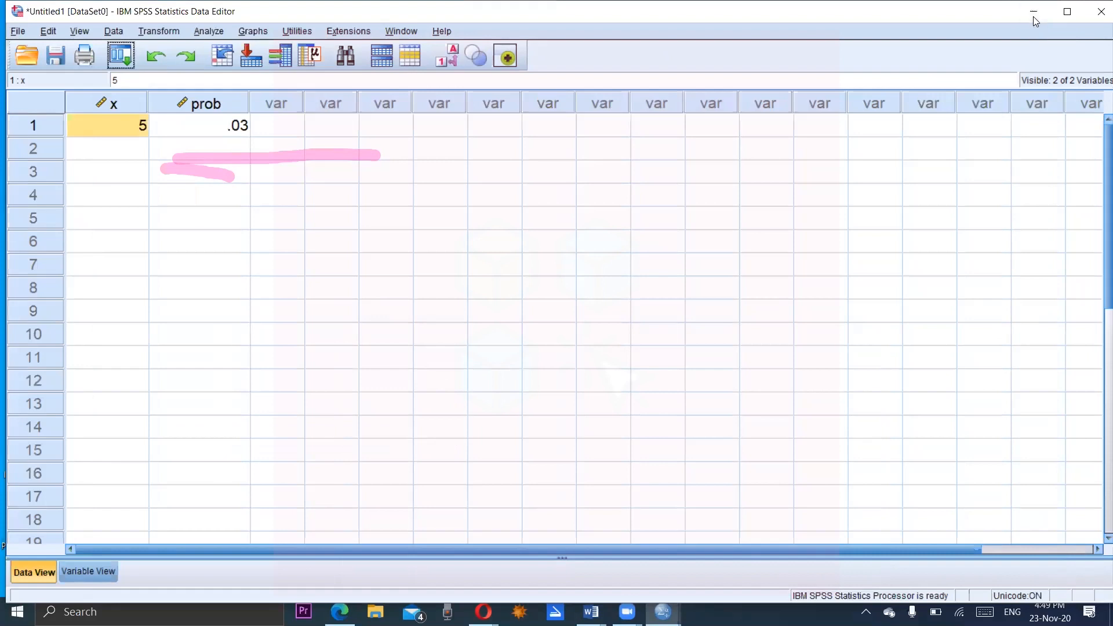
click(239, 121)
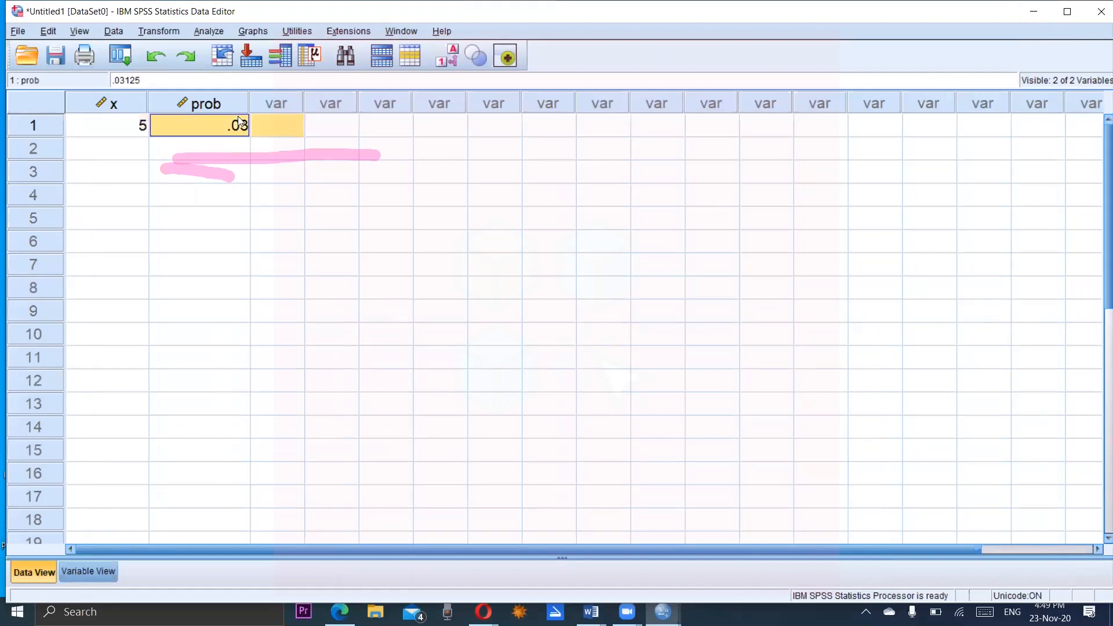
Handwrite "P(3 girls) = 0.31" with the pen over the empty data cells
mouse_move(117, 257)
mouse_down()
mouse_move(117, 293)
mouse_move(137, 260)
mouse_move(107, 274)
mouse_up()
mouse_move(172, 248)
mouse_down()
mouse_move(149, 300)
mouse_move(170, 312)
mouse_move(179, 296)
mouse_up()
mouse_move(277, 275)
mouse_down()
mouse_move(256, 300)
mouse_move(298, 276)
mouse_up()
mouse_move(306, 273)
mouse_down()
mouse_move(307, 288)
mouse_move(348, 287)
mouse_move(356, 260)
mouse_move(374, 296)
mouse_up()
drag(409, 268, 397, 295)
mouse_move(433, 242)
mouse_down()
mouse_move(458, 303)
mouse_move(441, 325)
mouse_up()
drag(485, 269, 521, 269)
drag(493, 283, 531, 285)
mouse_move(587, 262)
mouse_down()
mouse_move(571, 280)
mouse_move(586, 263)
mouse_move(633, 292)
mouse_up()
click(621, 277)
drag(690, 249, 693, 292)
Handwrite "P(5 girls) = 0.03" below the first probability and frame both results in one box
mouse_move(87, 376)
mouse_down()
mouse_move(96, 425)
mouse_move(116, 356)
mouse_move(93, 394)
mouse_up()
drag(185, 346, 173, 434)
mouse_move(193, 357)
mouse_down()
mouse_move(198, 409)
mouse_move(232, 353)
mouse_up()
mouse_move(267, 364)
mouse_down()
mouse_move(239, 374)
mouse_move(270, 443)
mouse_move(305, 381)
mouse_up()
mouse_move(305, 370)
mouse_down()
mouse_move(307, 393)
mouse_move(347, 357)
mouse_up()
mouse_move(365, 341)
mouse_down()
mouse_move(365, 389)
mouse_move(389, 392)
mouse_up()
drag(422, 334, 432, 424)
drag(496, 374, 536, 374)
mouse_move(494, 394)
mouse_down()
mouse_move(543, 393)
mouse_move(572, 374)
mouse_up()
click(613, 384)
mouse_move(646, 373)
mouse_down()
mouse_move(650, 383)
mouse_move(629, 385)
mouse_up()
mouse_move(658, 360)
mouse_down()
mouse_move(675, 383)
mouse_move(664, 404)
mouse_up()
mouse_move(499, 441)
mouse_down()
mouse_move(684, 447)
mouse_move(666, 212)
mouse_move(539, 435)
mouse_up()
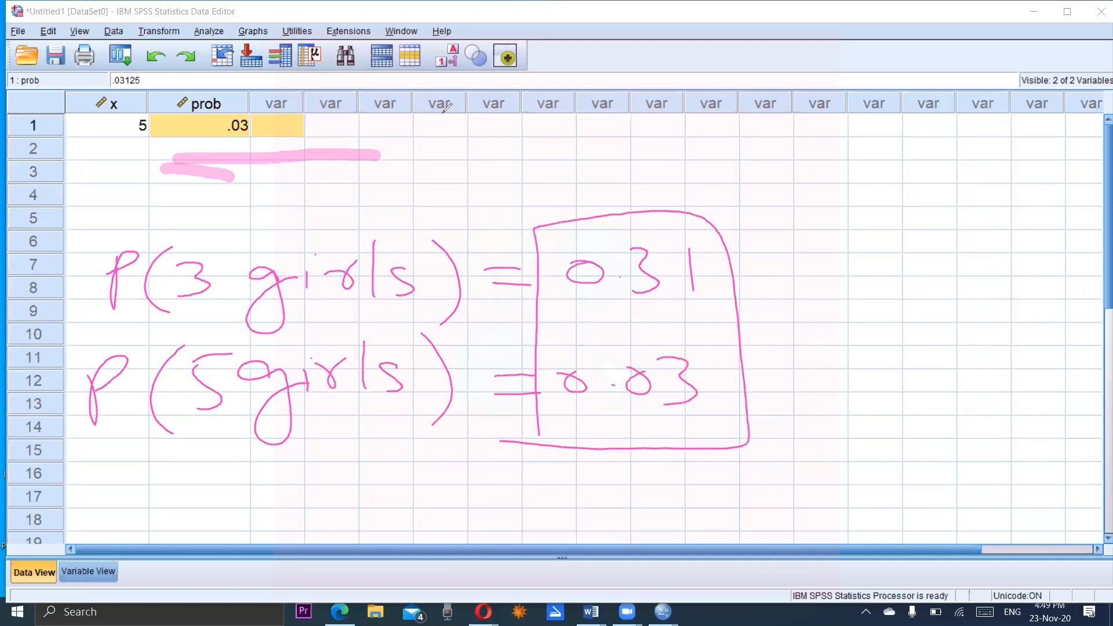
Sketch a circled 5 below the probabilities with lines branching through 2 and 3 to a circled 3 and 2
drag(404, 521, 399, 521)
mouse_move(391, 480)
mouse_down()
mouse_move(430, 476)
mouse_move(444, 531)
mouse_move(388, 461)
mouse_up()
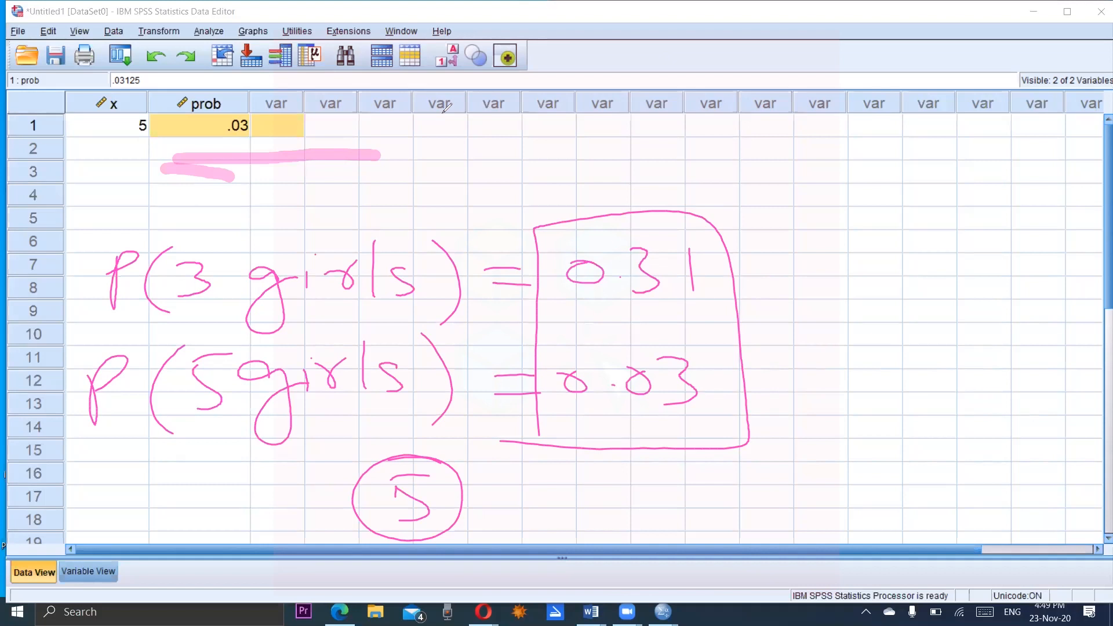
mouse_move(443, 459)
mouse_down()
mouse_move(442, 535)
mouse_move(355, 481)
mouse_up()
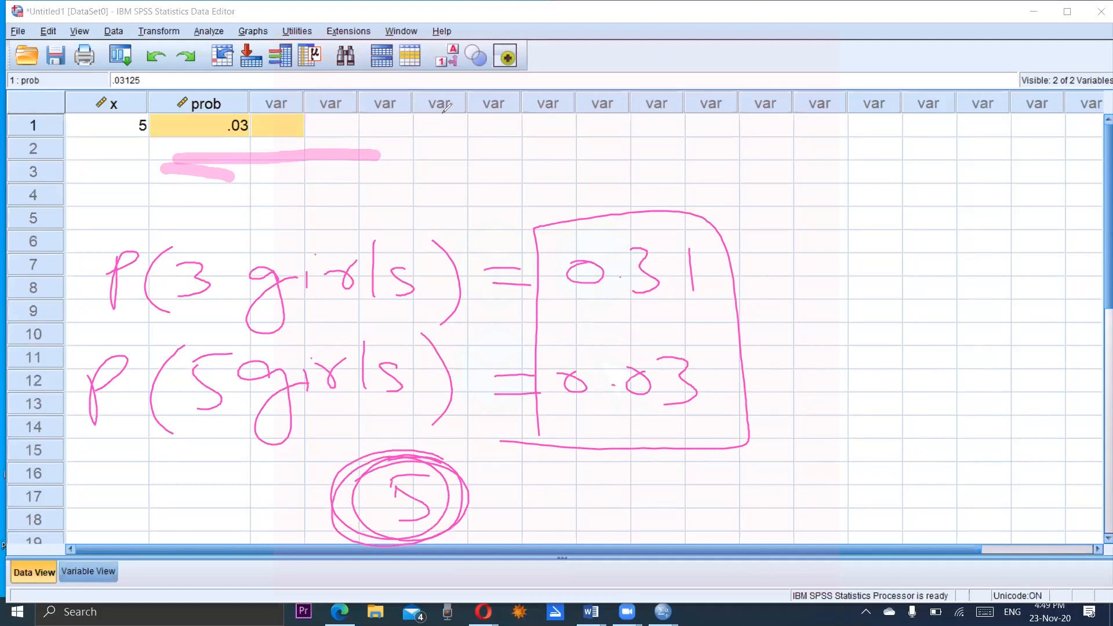
mouse_move(433, 498)
mouse_down()
mouse_move(632, 482)
mouse_move(583, 526)
mouse_move(606, 526)
mouse_move(580, 542)
mouse_up()
drag(456, 483, 729, 480)
mouse_move(741, 464)
mouse_down()
mouse_move(754, 470)
mouse_move(732, 505)
mouse_up()
drag(432, 516, 730, 539)
drag(730, 524, 803, 539)
mouse_move(805, 468)
mouse_down()
mouse_move(789, 566)
mouse_move(754, 460)
mouse_up()
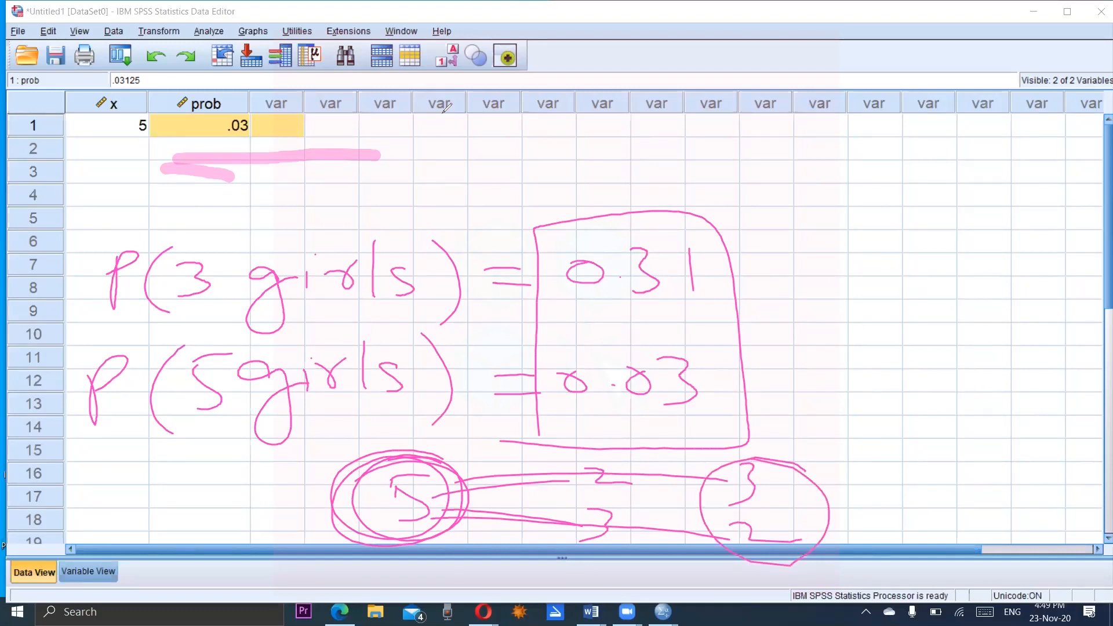
mouse_move(429, 464)
mouse_down()
mouse_move(381, 467)
mouse_move(456, 470)
mouse_up()
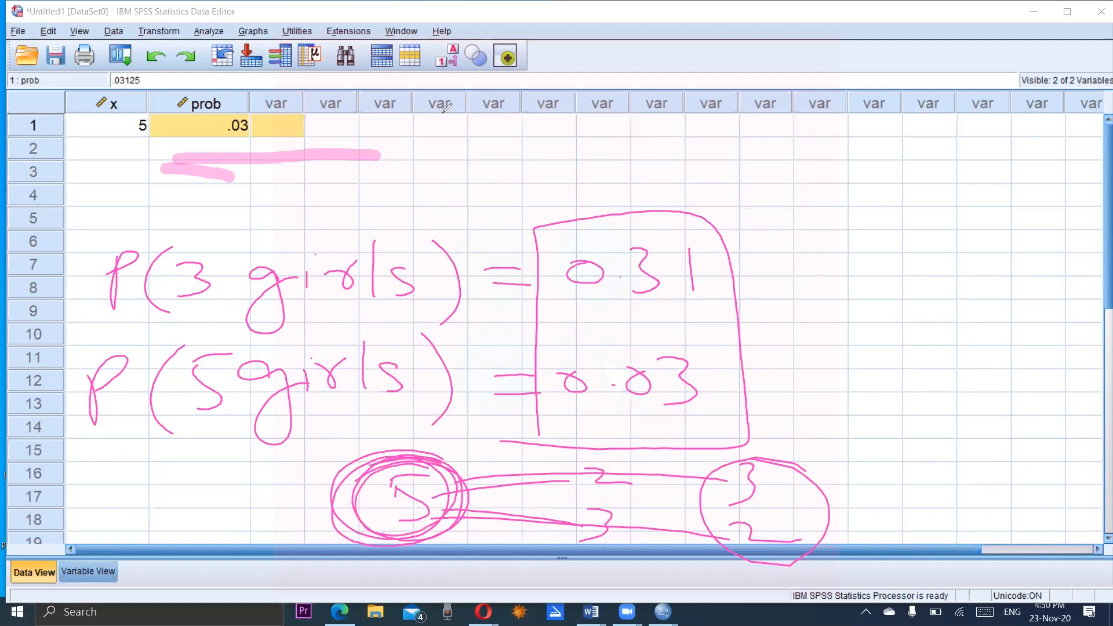
Box the handwritten 0.03 and 0.31 separately and circle "3 girls", ending with all annotations cleared
mouse_move(725, 355)
mouse_down()
mouse_move(595, 344)
mouse_move(566, 425)
mouse_move(722, 425)
mouse_move(723, 362)
mouse_up()
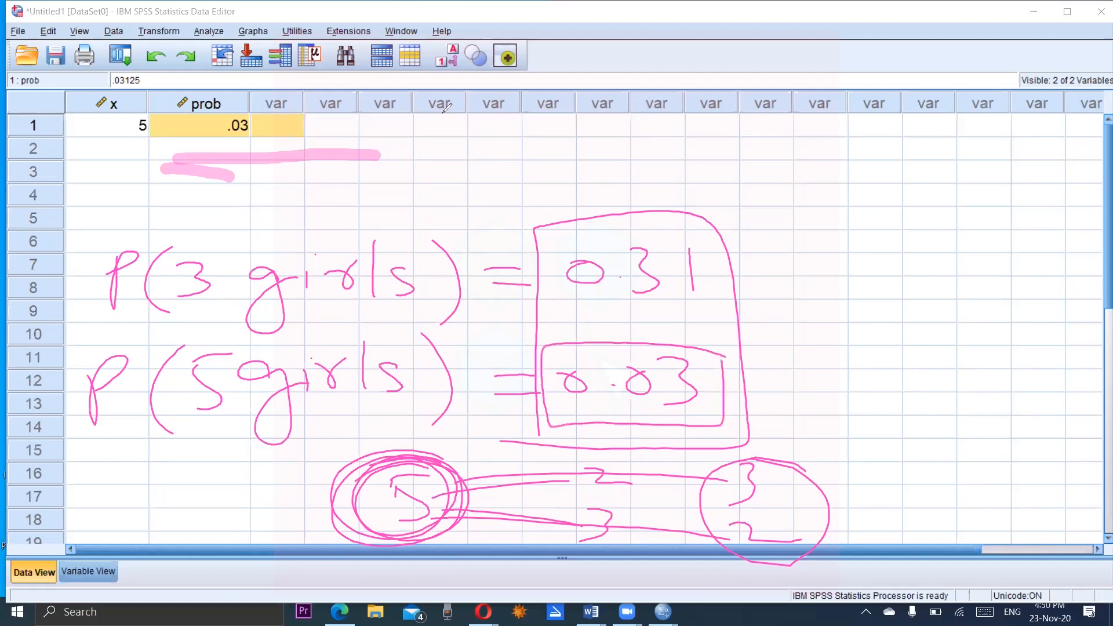
mouse_move(435, 248)
mouse_down()
mouse_move(249, 220)
mouse_move(375, 241)
mouse_up()
mouse_move(694, 249)
mouse_down()
mouse_move(548, 288)
mouse_move(598, 318)
mouse_move(708, 250)
mouse_up()
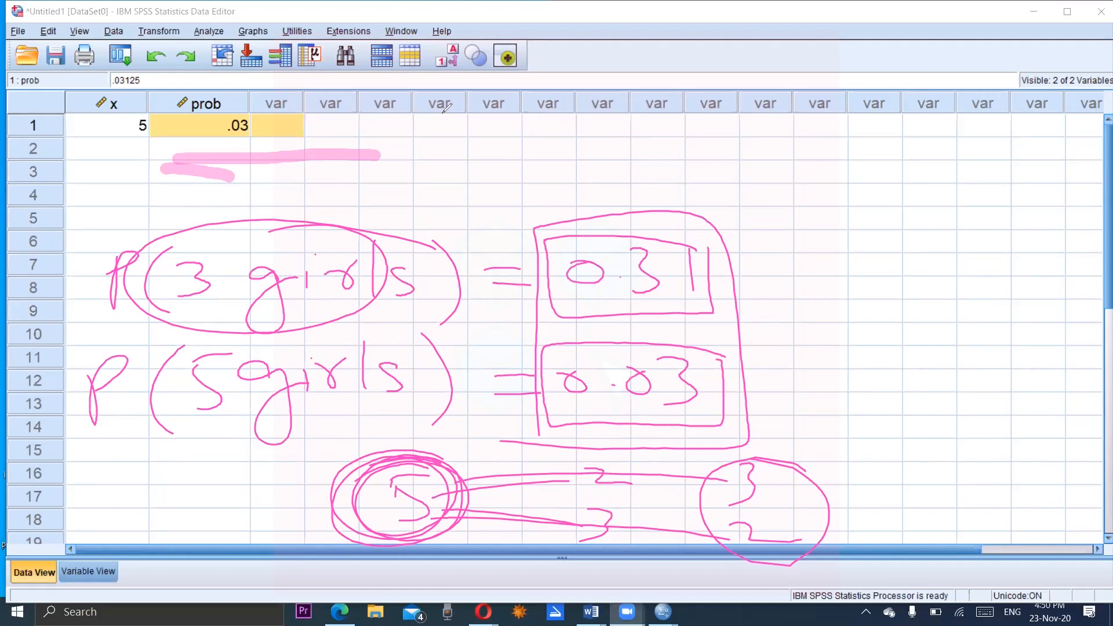
click(798, 82)
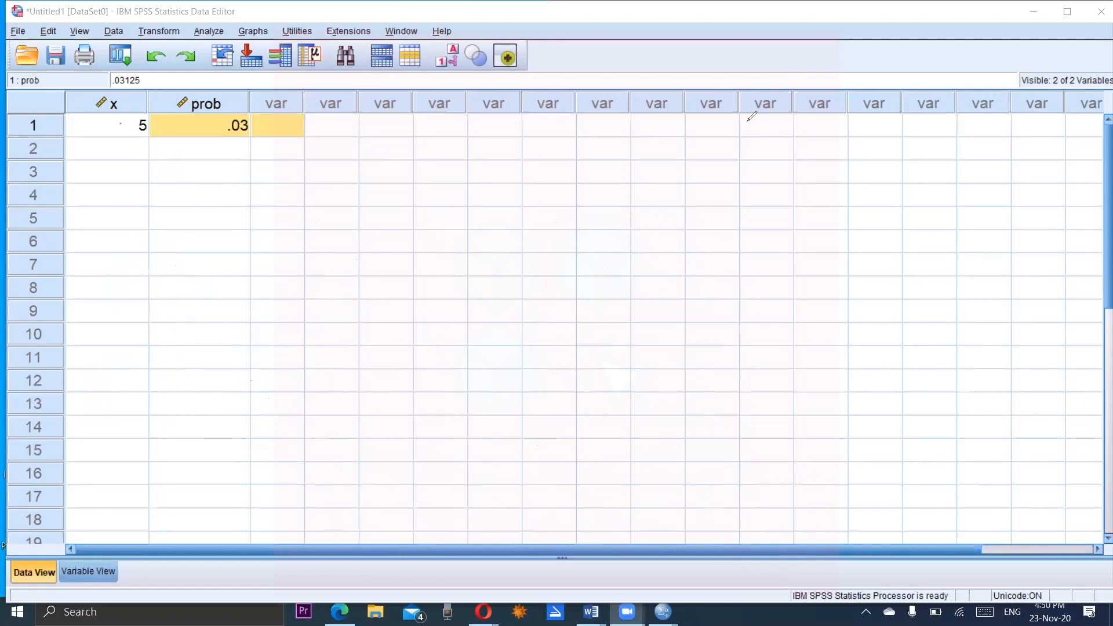
Enter the values 0, 1, 2, 3, 4 and 5 in rows 1 to 6 of the x column
click(145, 127)
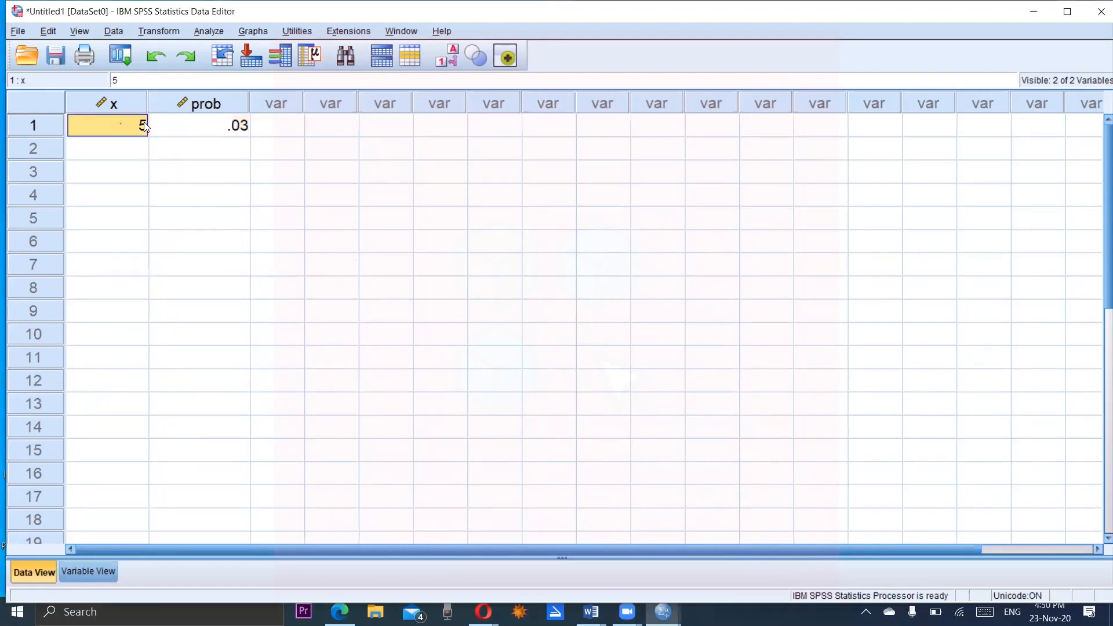
text(0)
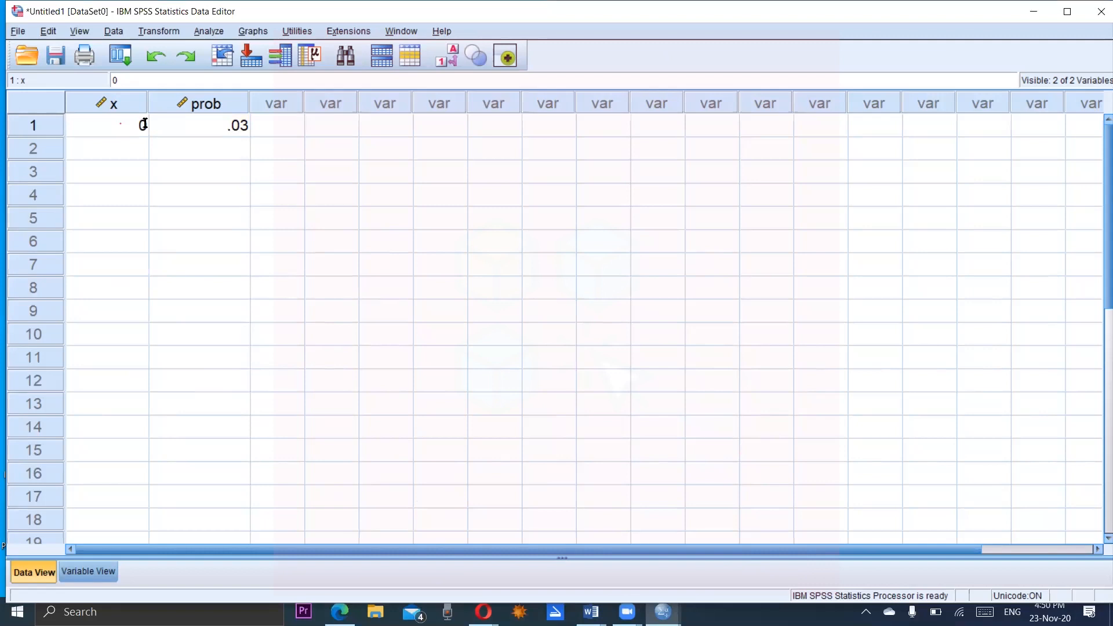
key(Return)
text(1)
key(Return)
text(2)
key(Return)
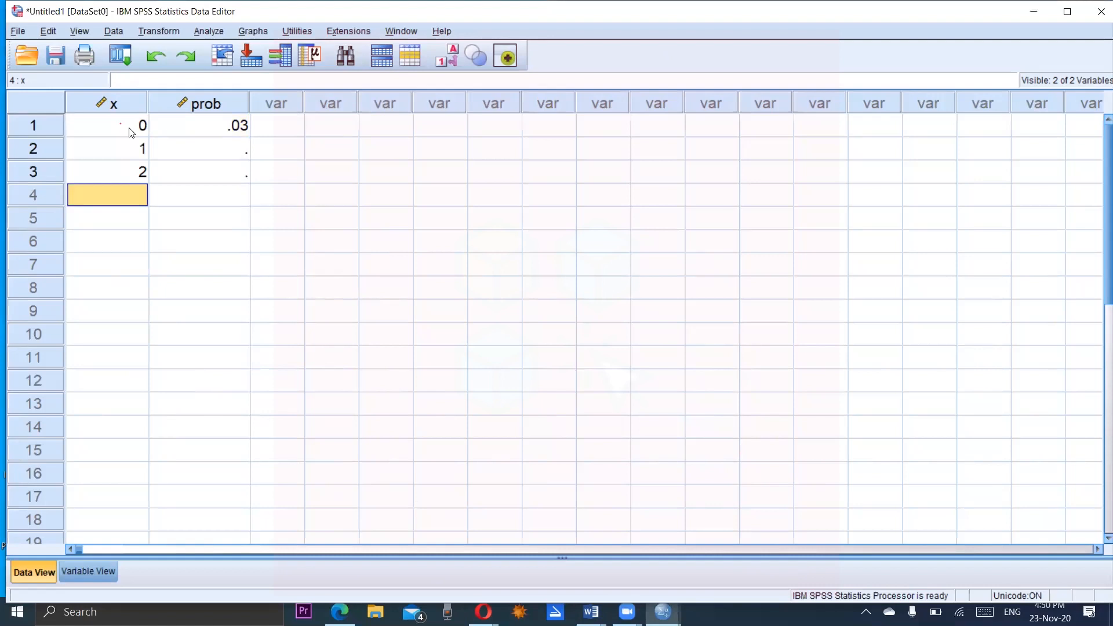
text(3)
key(Return)
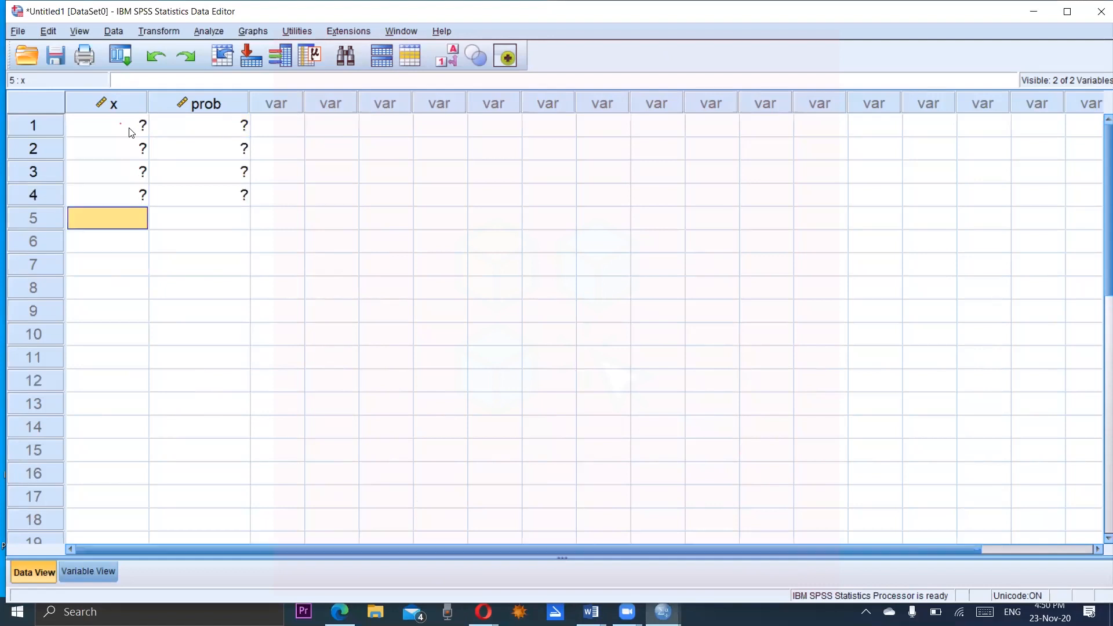
text(4)
key(Return)
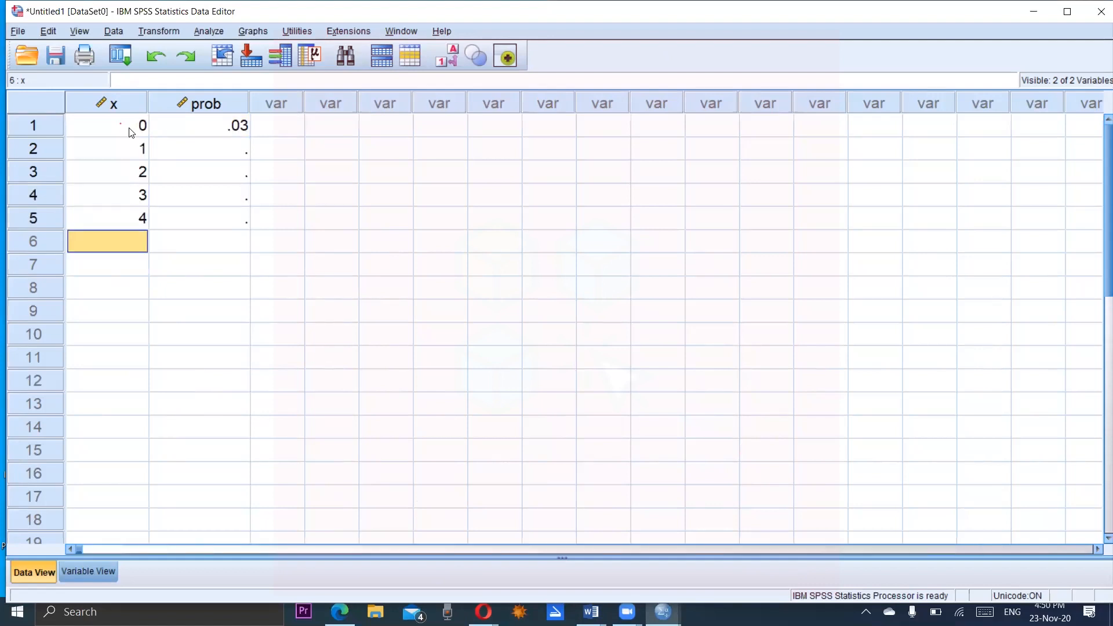
text(5)
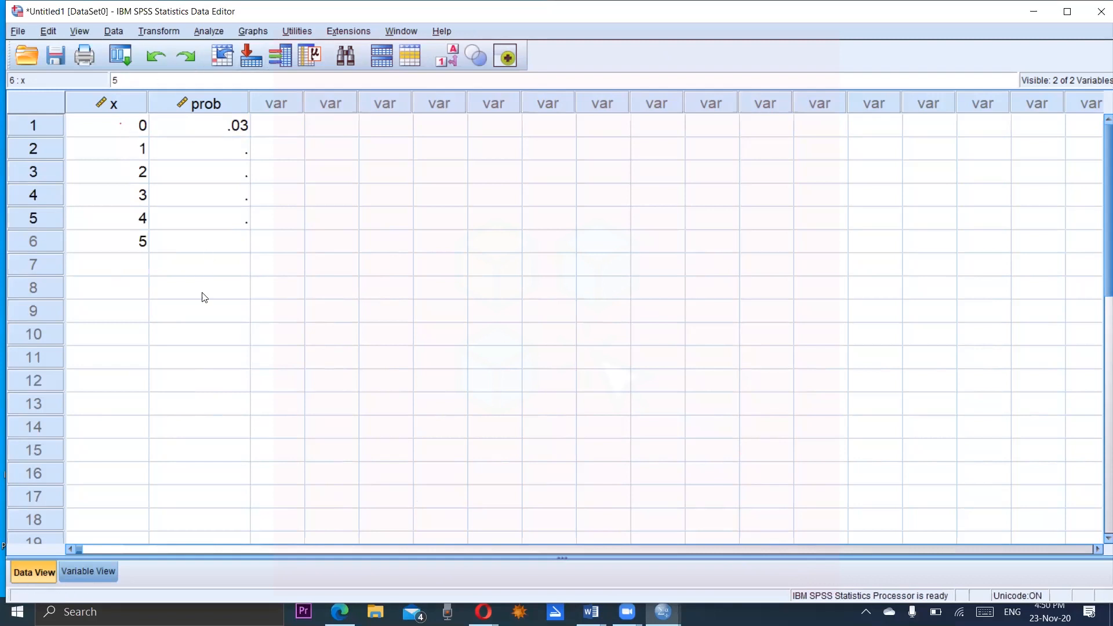
Recompute prob for all six x values with PDF.BINOM(x,5,0.5), replacing the existing variable's values
click(212, 31)
mouse_move(202, 50)
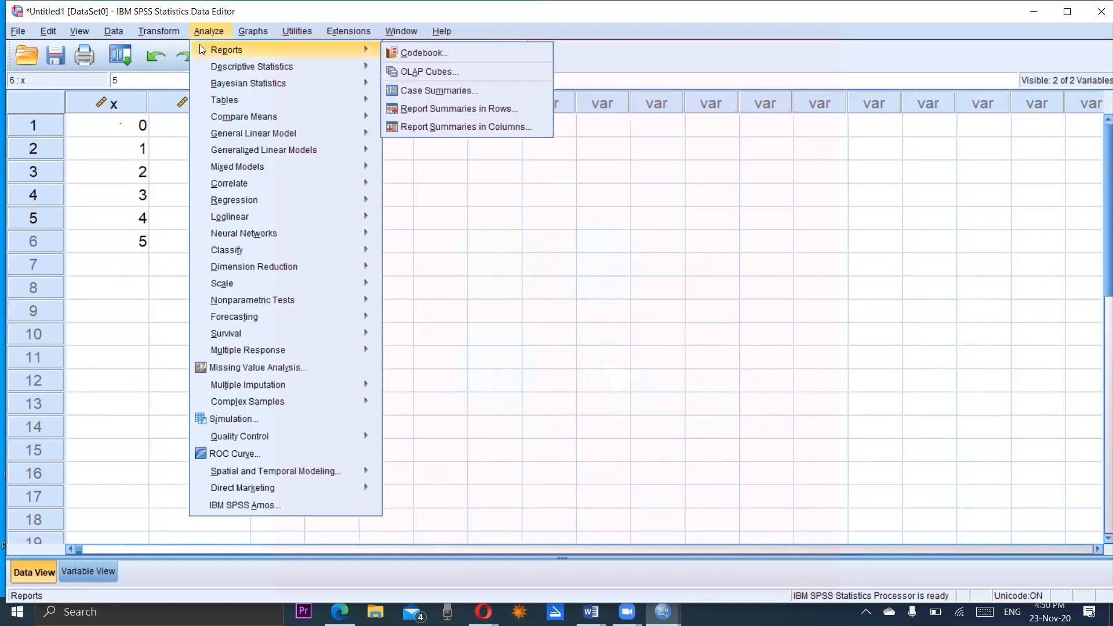
mouse_move(144, 35)
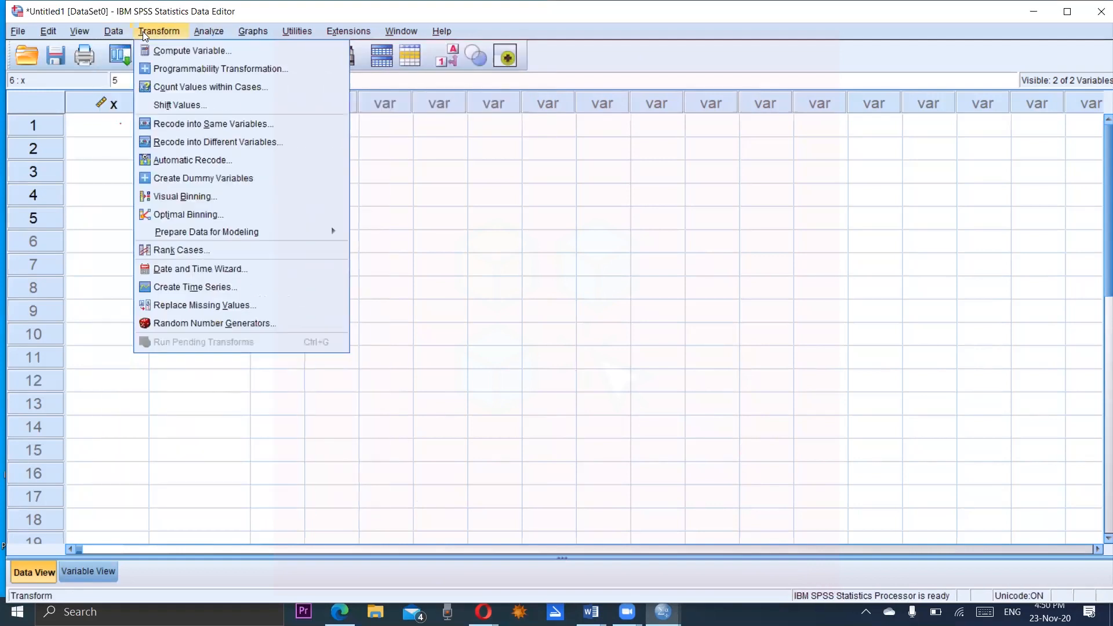
click(156, 53)
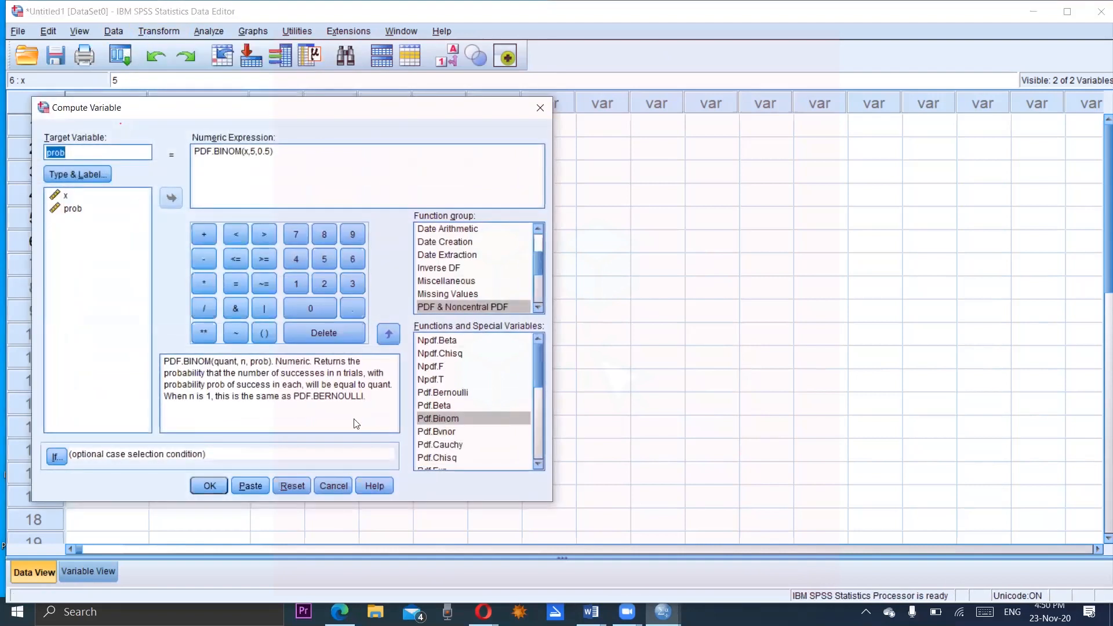
click(210, 486)
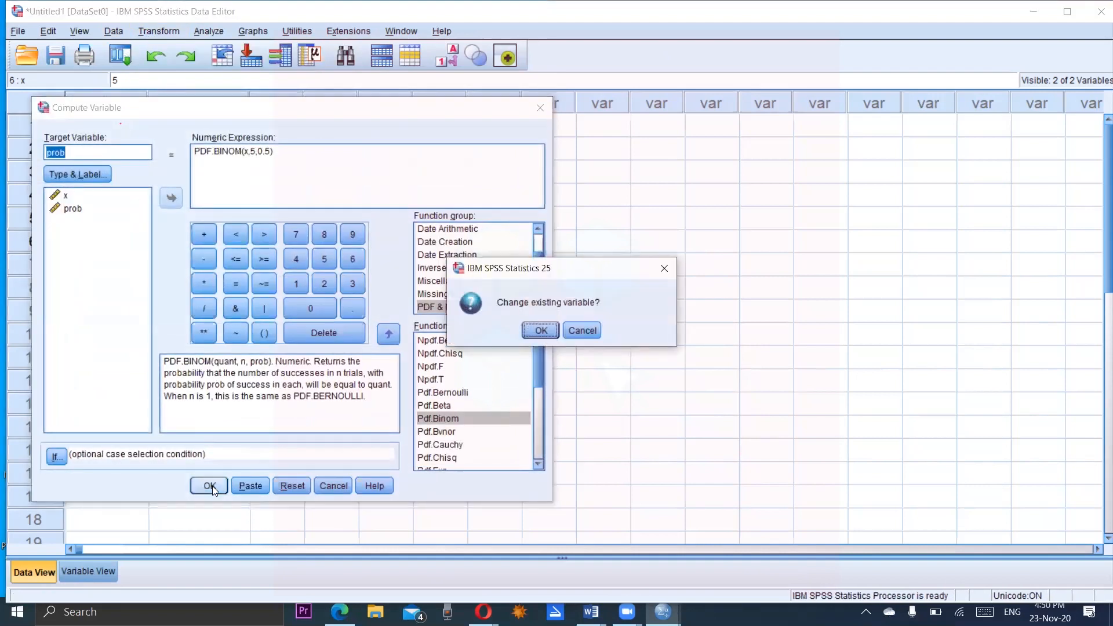
click(544, 330)
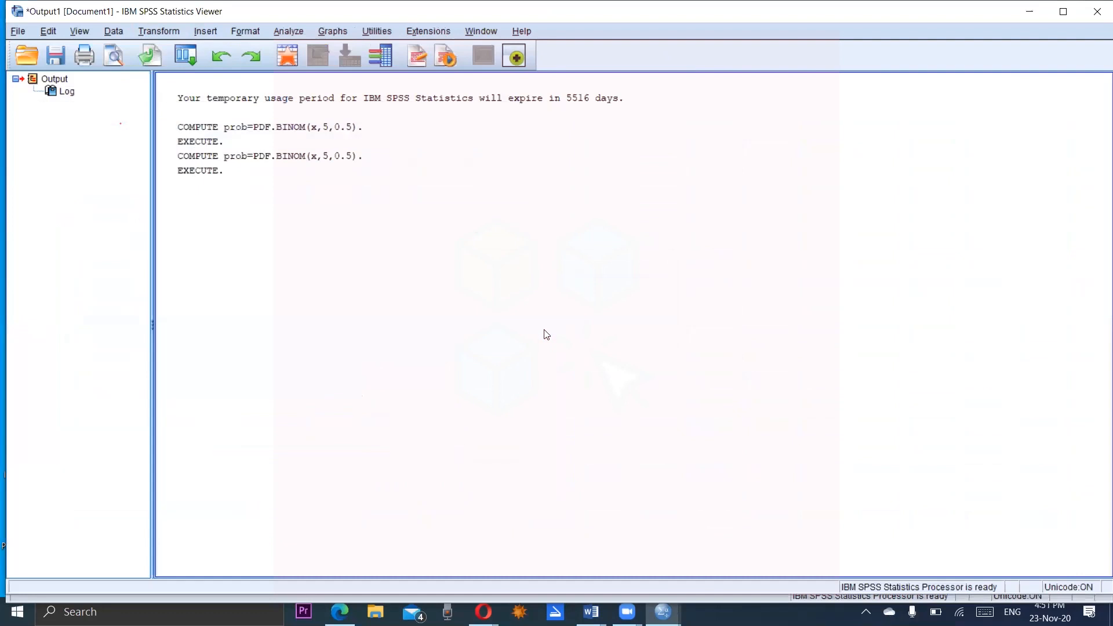
Return to the data editor and select the whole prob column
click(1037, 13)
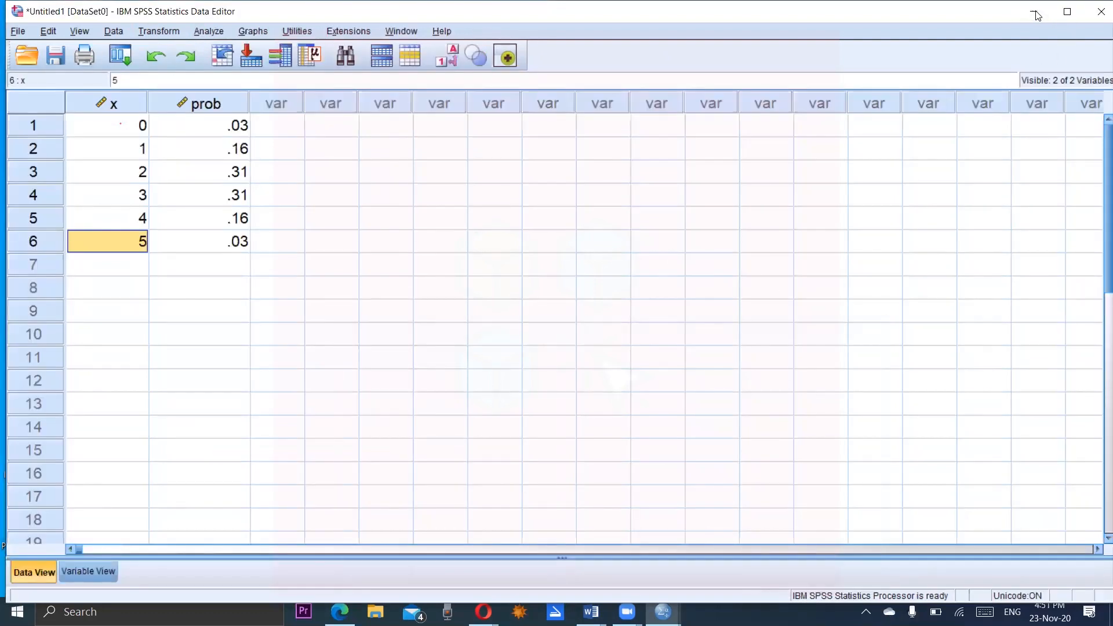
click(168, 109)
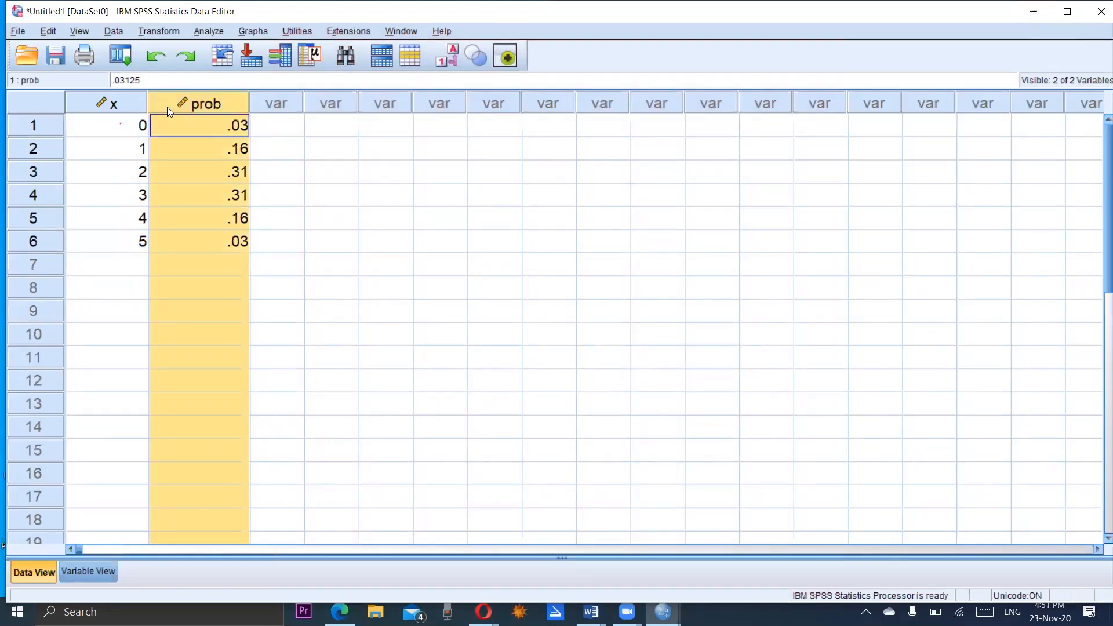